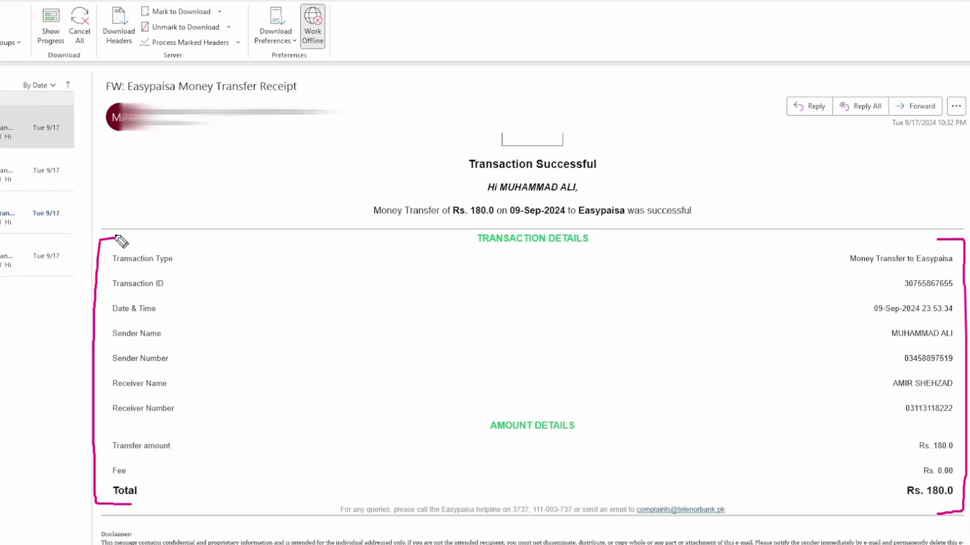
drag(116, 236, 946, 228)
drag(96, 504, 967, 511)
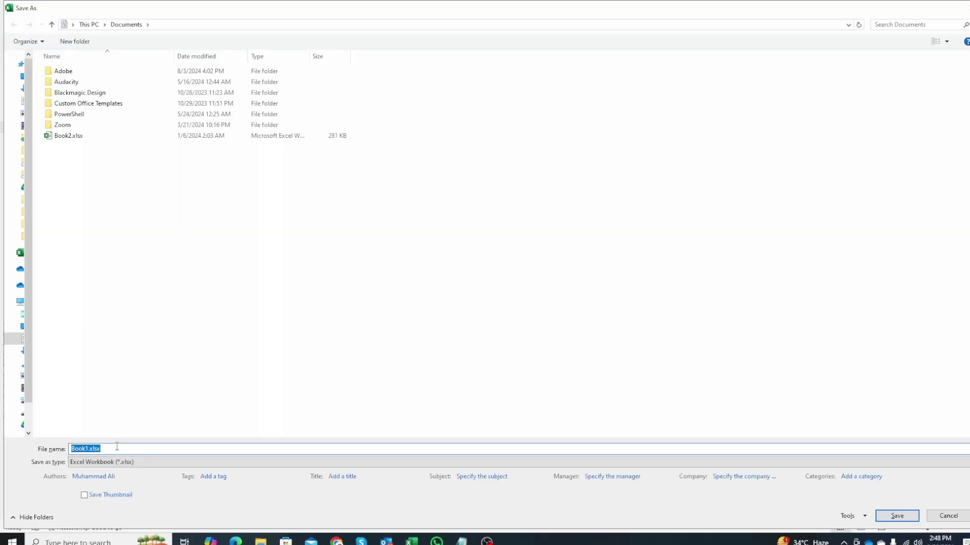
Step: Save the new workbook in the Documents folder as Data Extraction
key(Home)
key(ctrl+shift+Right)
text(Data Extraction)
key(Return)
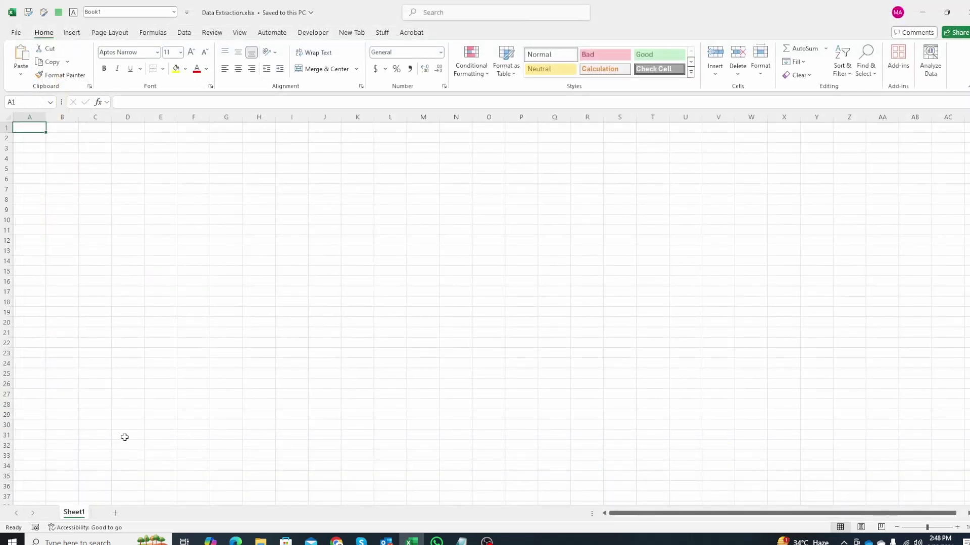
Step: Switch to Outlook and examine the MergeSelectedEmailsIntoTextFile code in the download_eml_data VBA module
click(385, 541)
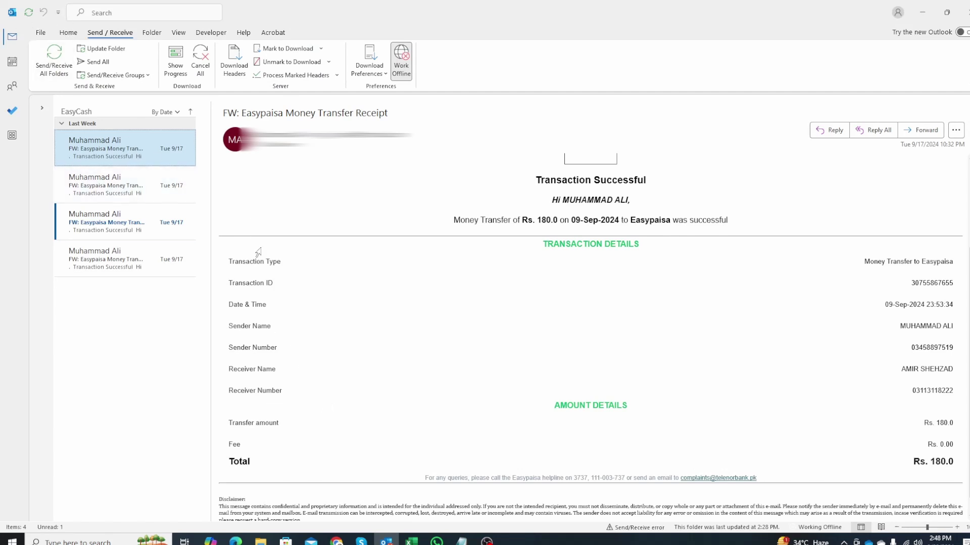
key(alt+F11)
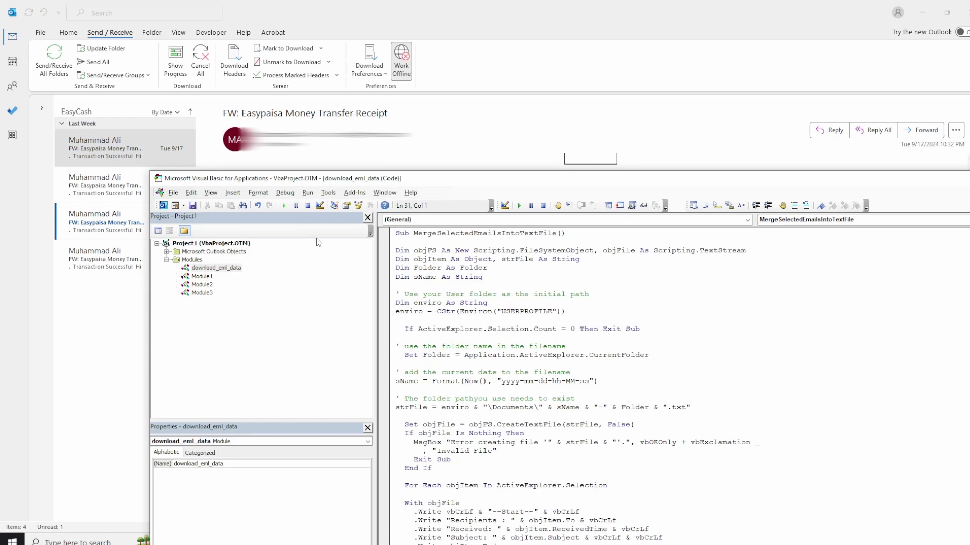
double_click(391, 183)
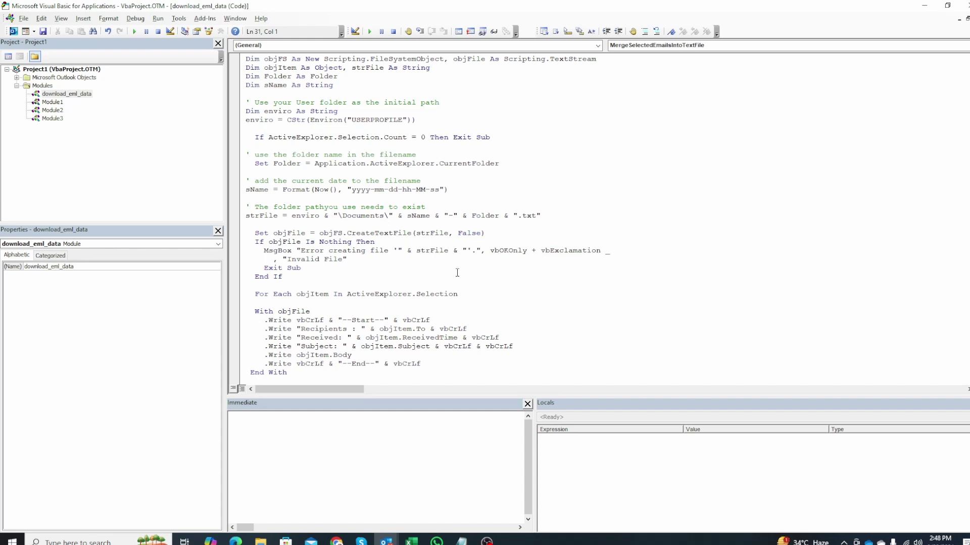
key(alt+F11)
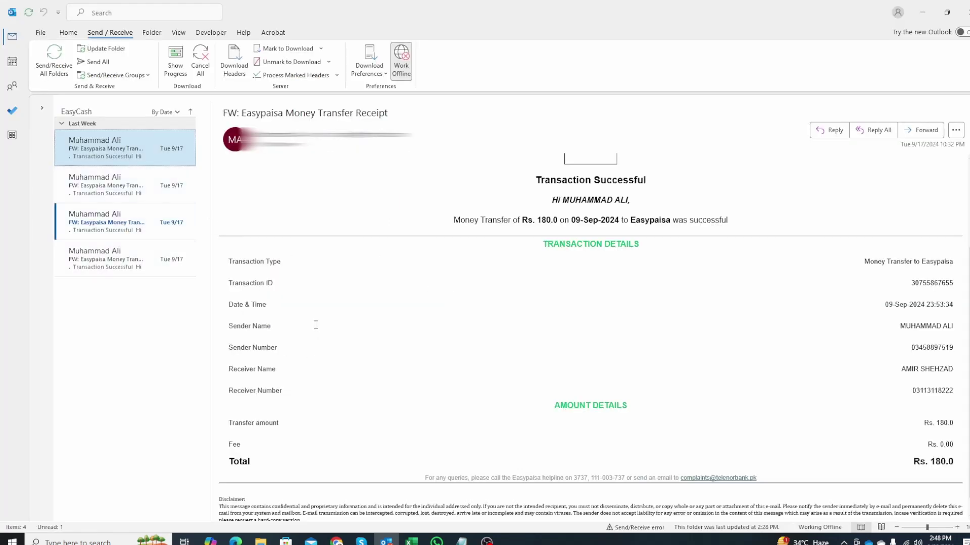
Step: Run the MergeSelectedEmailsIntoTextFile macro on all four transfer receipt emails in the EasyCash folder
shift+click(124, 262)
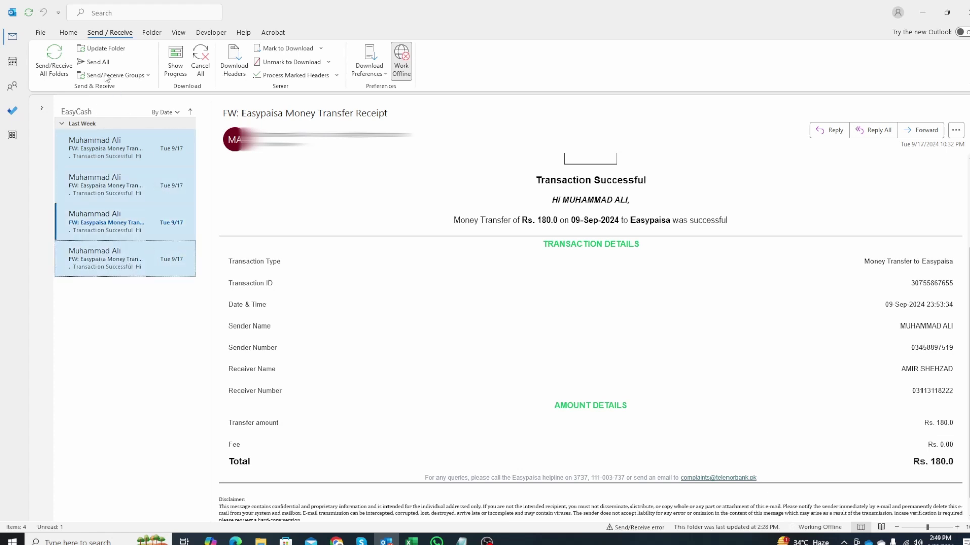
click(205, 34)
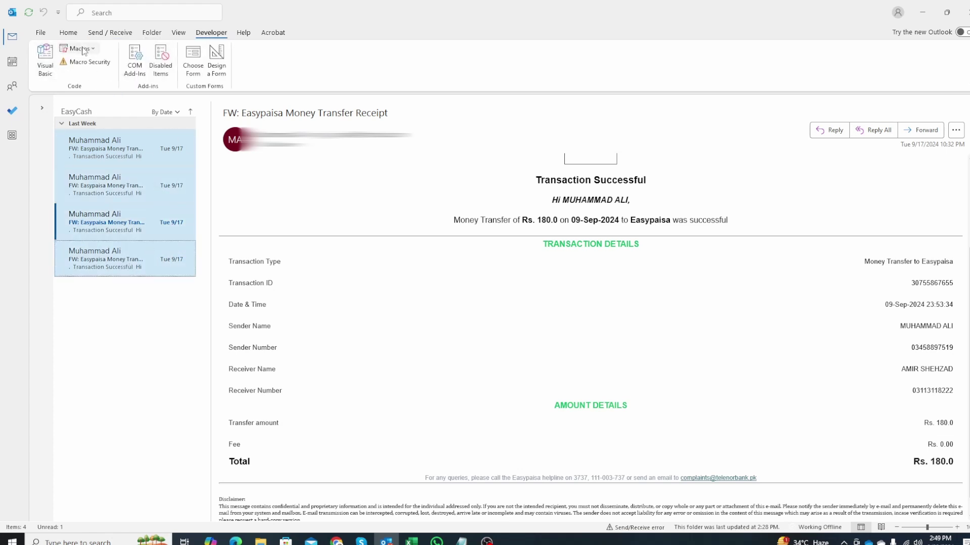
click(85, 49)
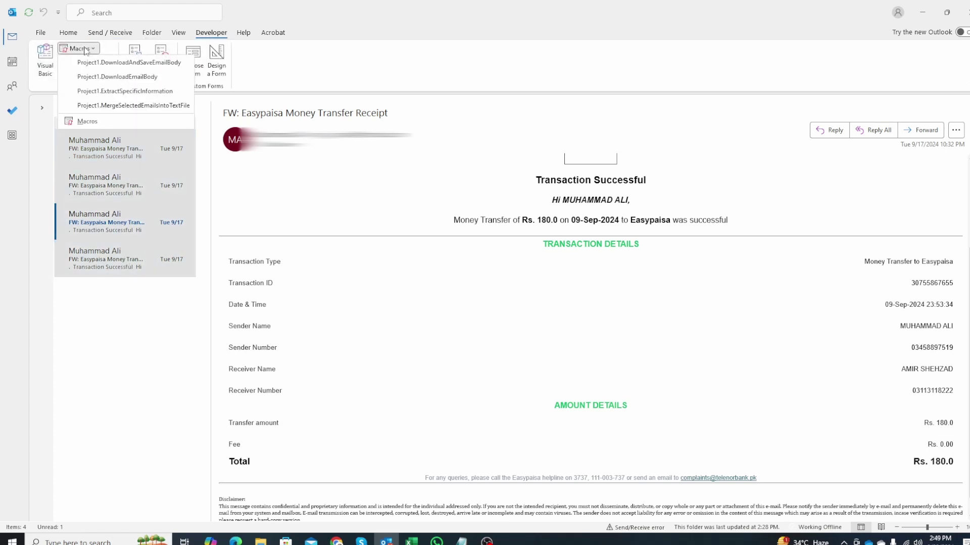
click(126, 107)
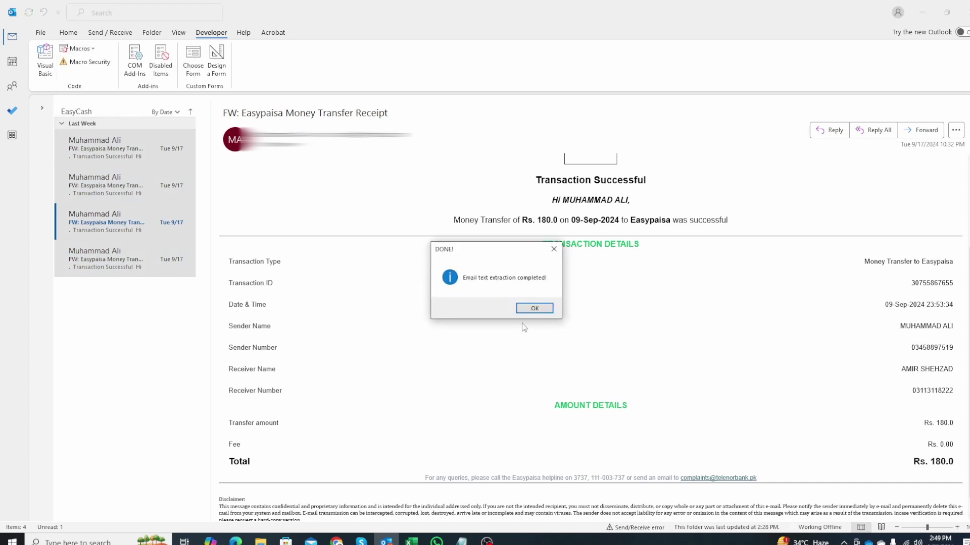
click(536, 309)
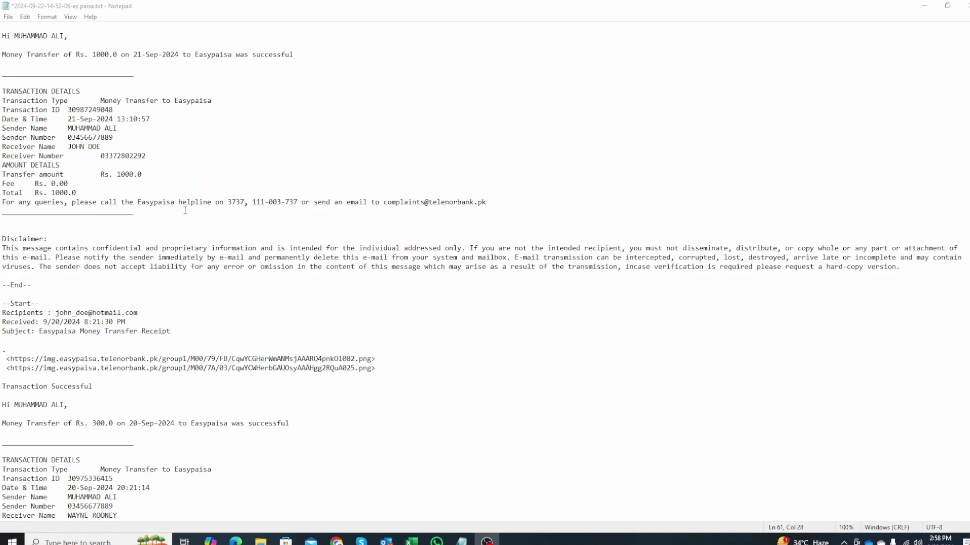
Step: Copy the entire email text from the Notepad file into the Data Extraction workbook in Excel from cell A1, and widen column A to fit its labels
click(190, 173)
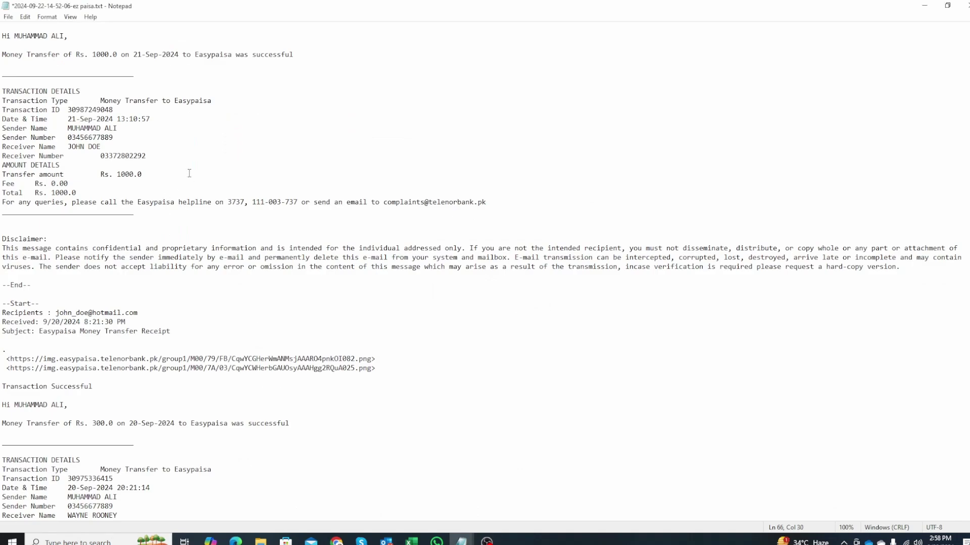
key(ctrl+a)
key(alt+Tab)
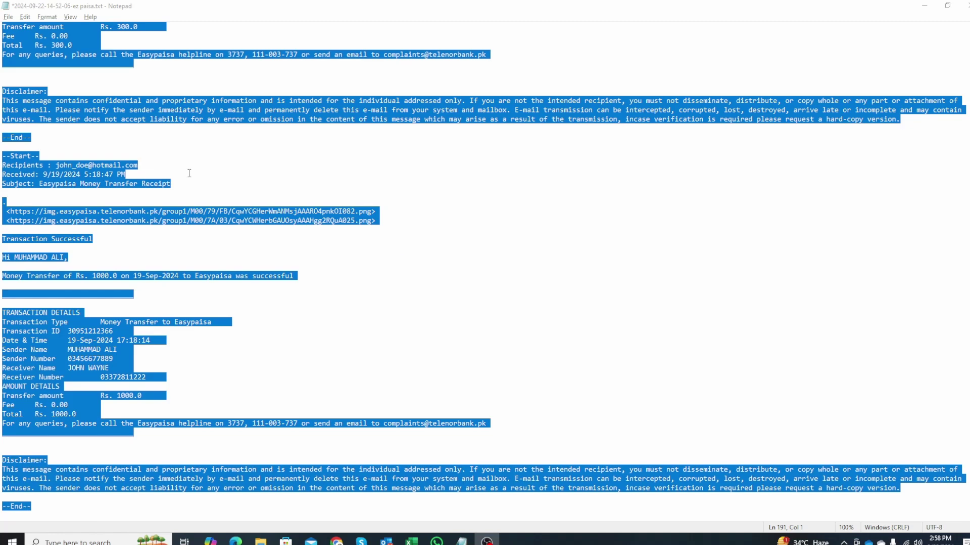
key(ctrl+v)
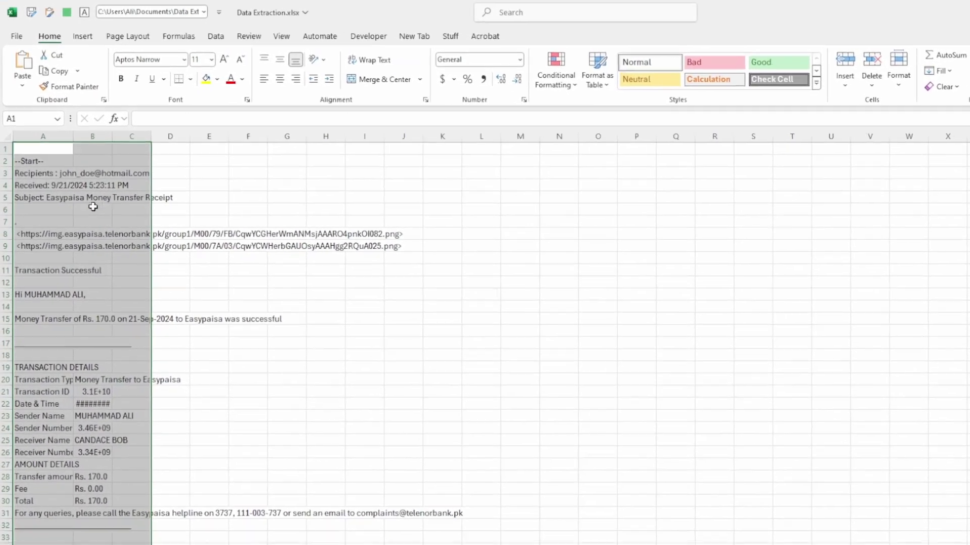
click(72, 185)
drag(74, 137, 107, 135)
key(ctrl+shift+3)
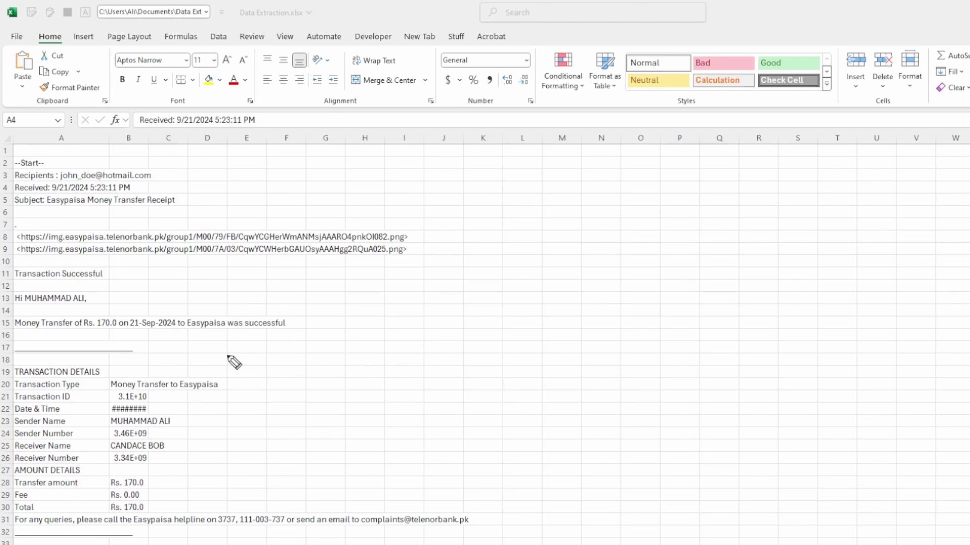
mouse_move(226, 354)
mouse_down()
mouse_move(242, 399)
mouse_move(234, 533)
mouse_move(216, 535)
mouse_up()
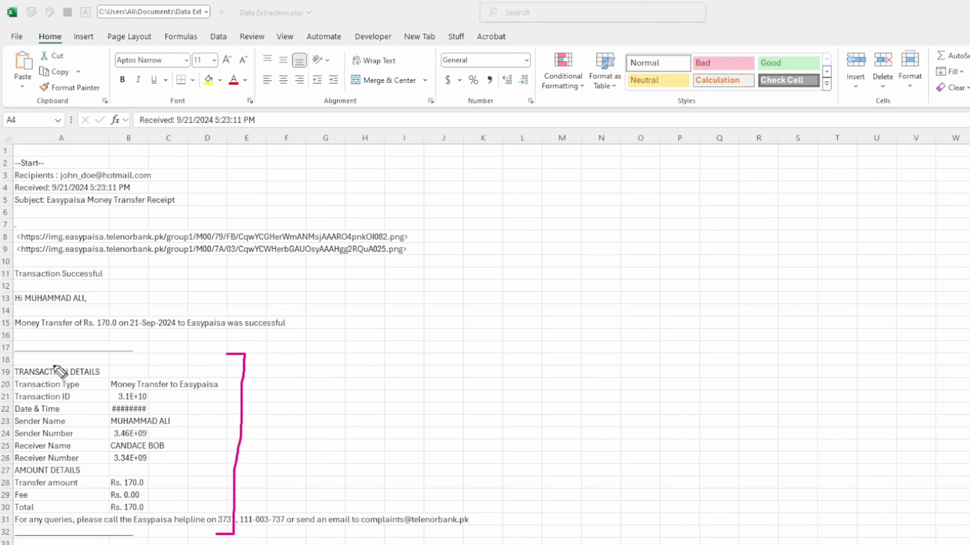
drag(22, 347, 191, 351)
drag(29, 537, 203, 538)
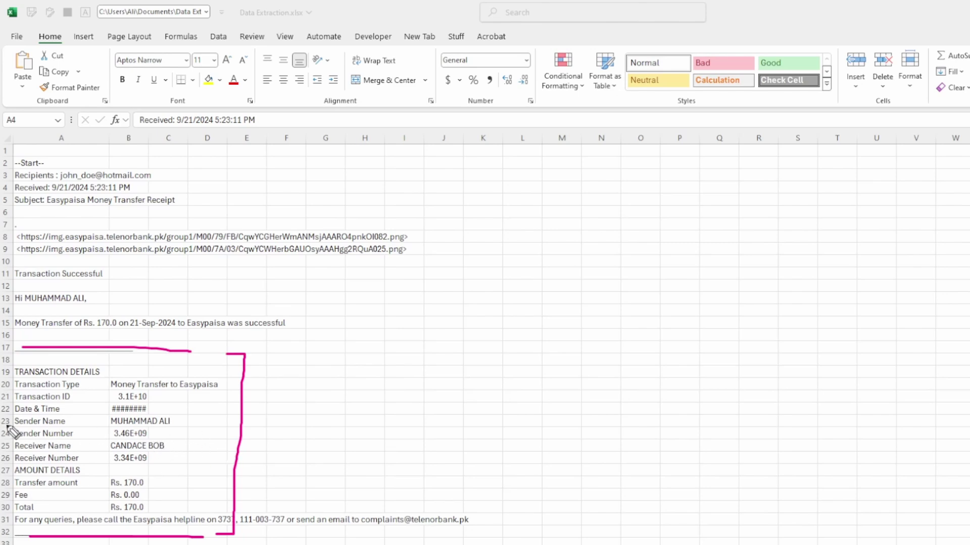
key(Escape)
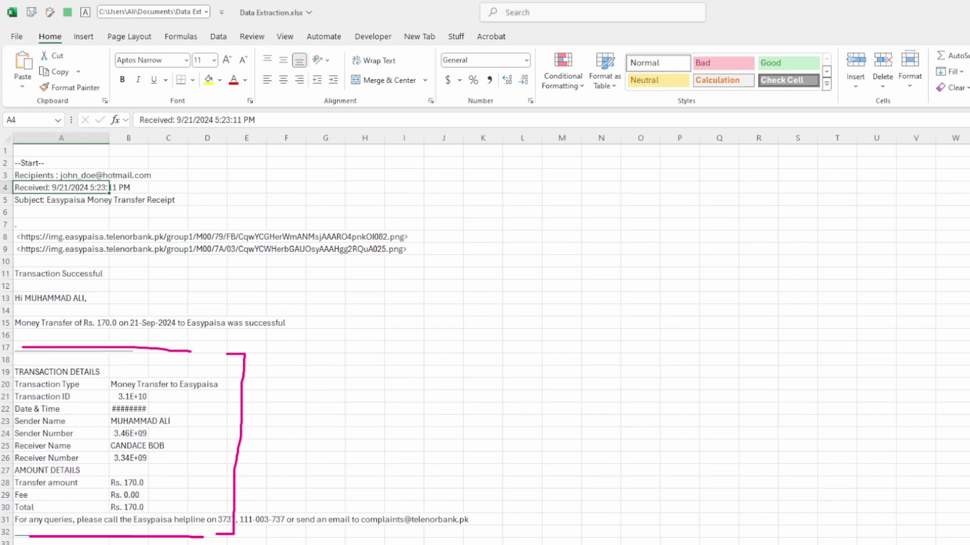
Step: Examine the repeated transaction details blocks down the sheet and return to cell A1
scroll(123, 420, down, 13)
drag(56, 372, 165, 469)
scroll(165, 470, down, 13)
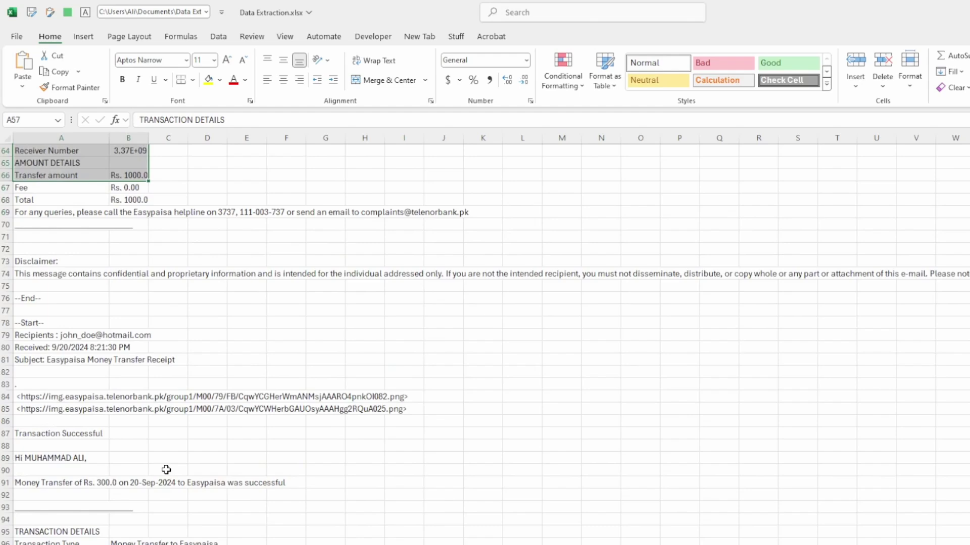
drag(72, 359, 108, 459)
scroll(108, 459, down, 15)
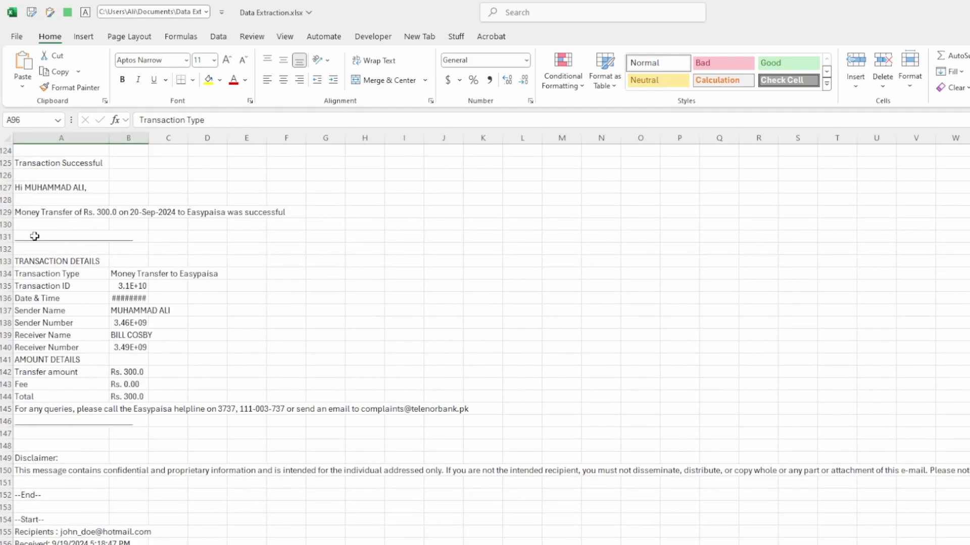
drag(35, 233, 111, 347)
key(ctrl+Home)
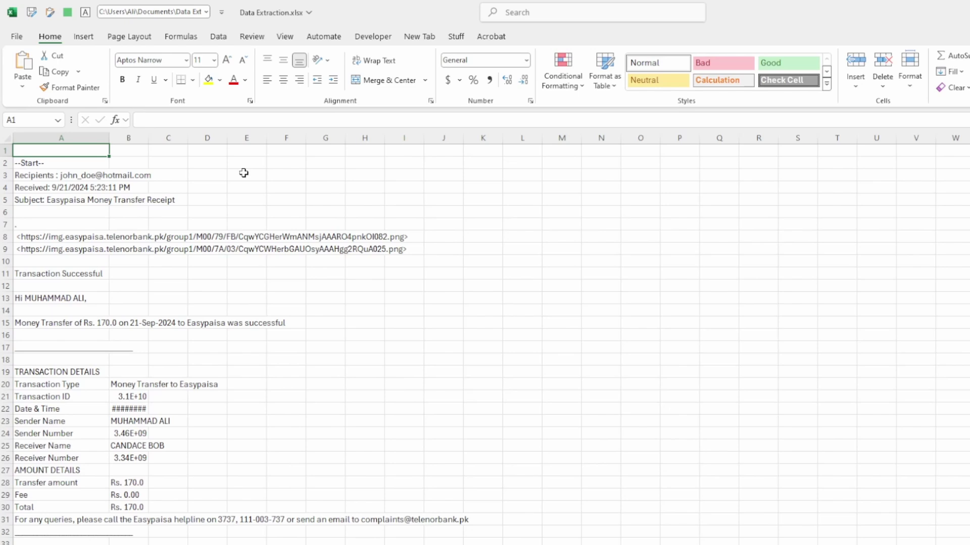
key(alt+Tab)
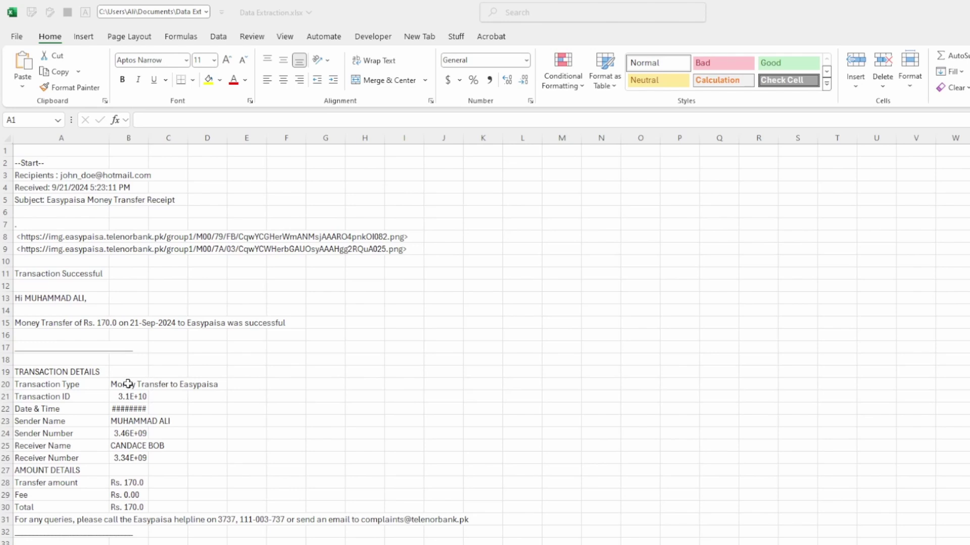
key(alt+Tab)
Step: Copy the field labels in A20:A30, from Transaction Type to Total, and paste them transposed as a header row starting at G1
drag(70, 373, 70, 507)
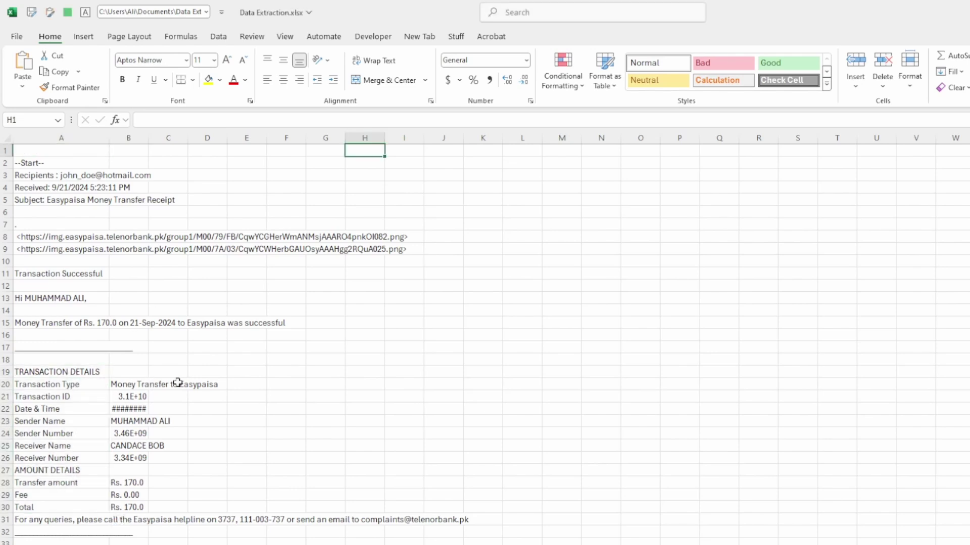
drag(80, 385, 70, 501)
key(ctrl+c)
click(325, 152)
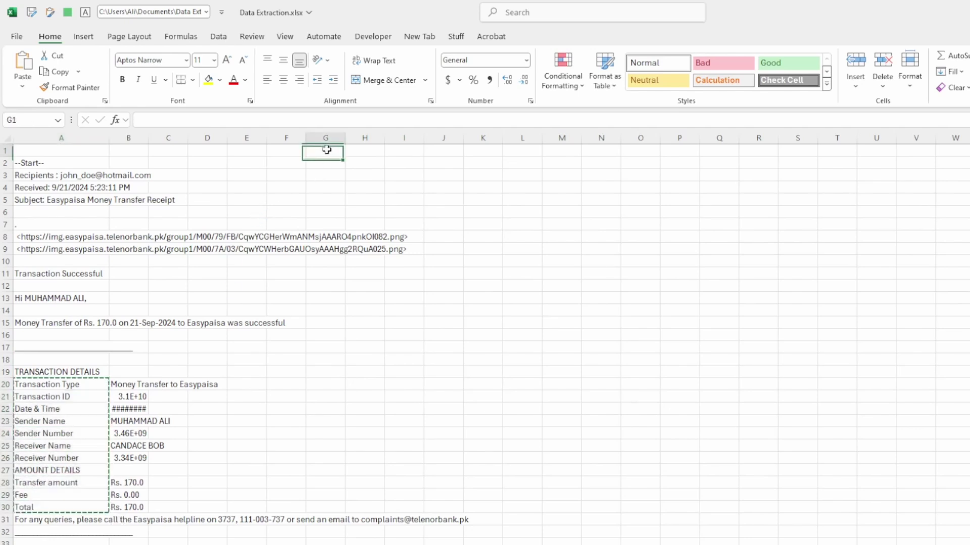
key(alt+h)
key(v)
key(s)
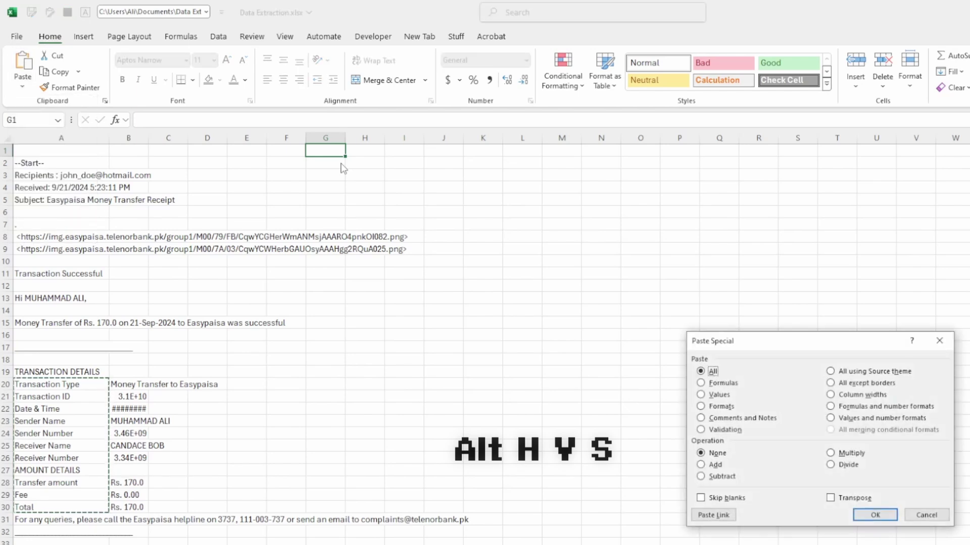
key(e)
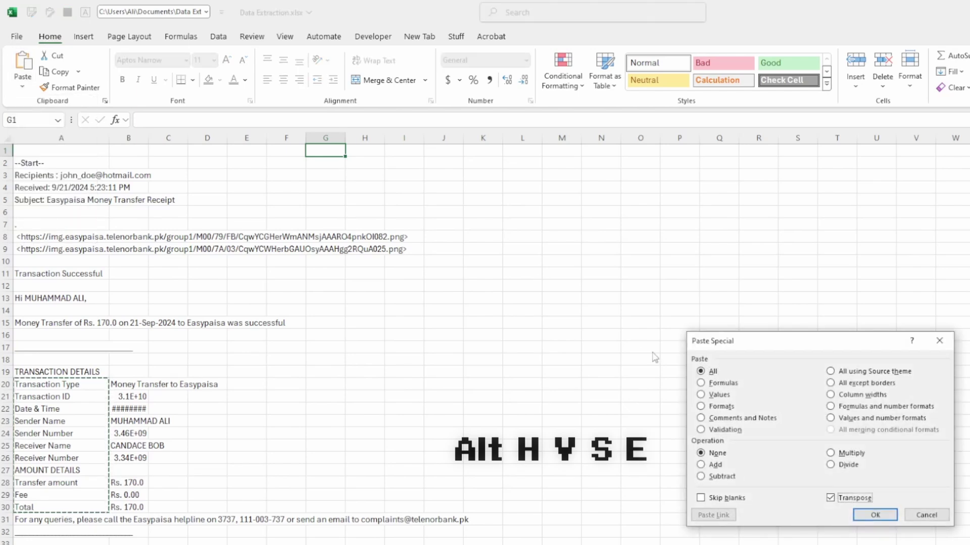
key(Return)
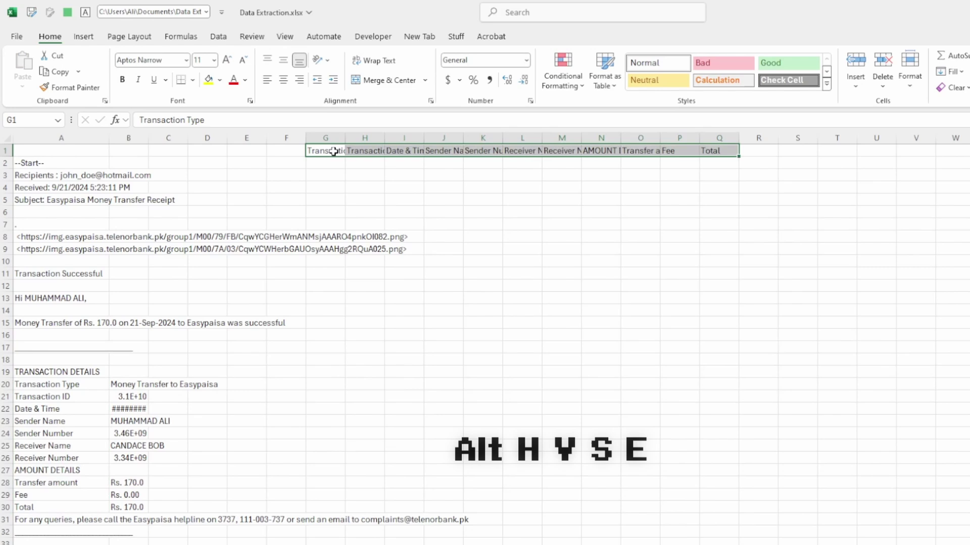
Step: Widen column B enough to fully display the transaction ID, date and phone number values
click(319, 164)
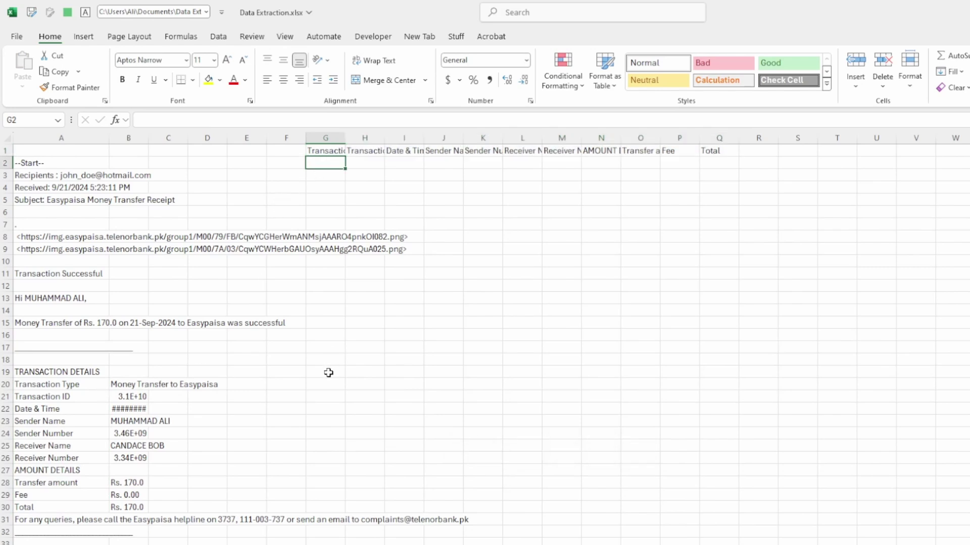
click(320, 383)
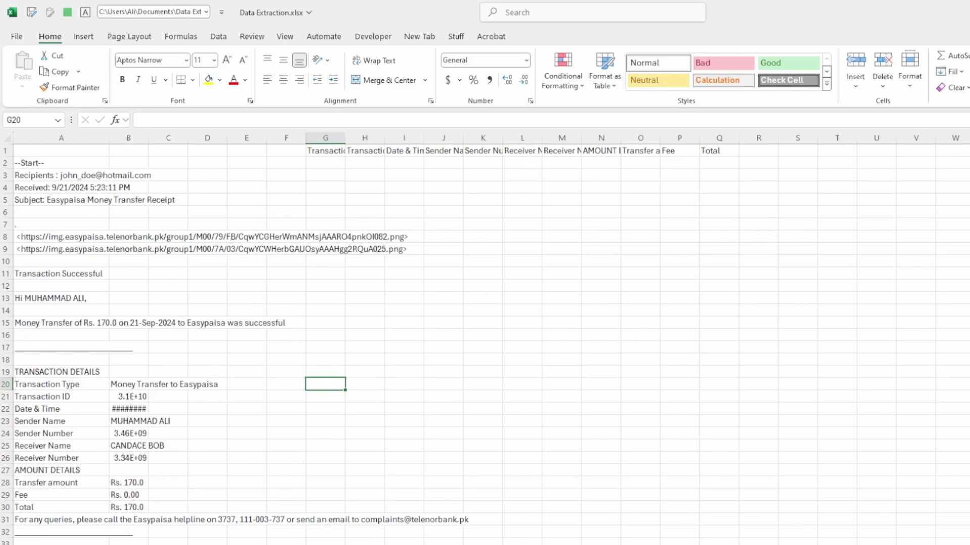
click(73, 396)
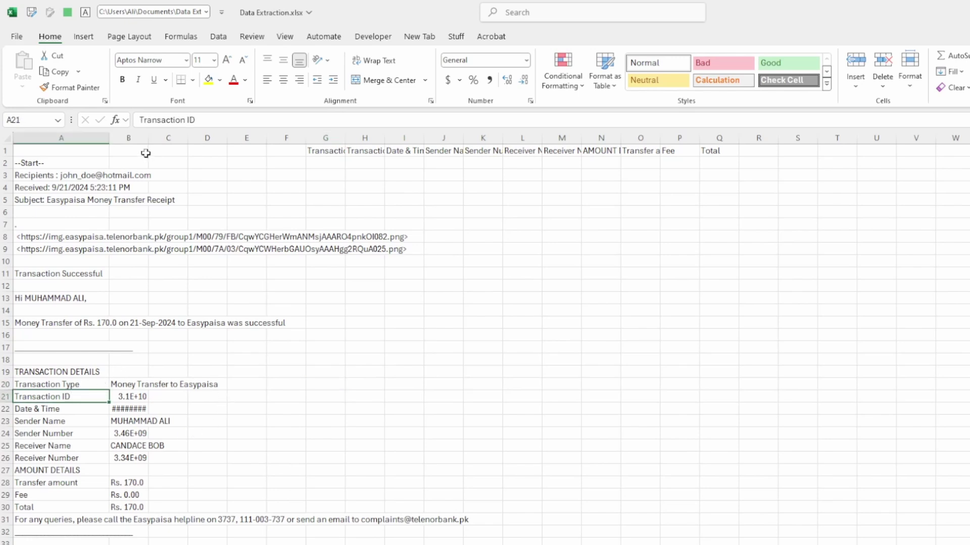
drag(157, 140, 174, 141)
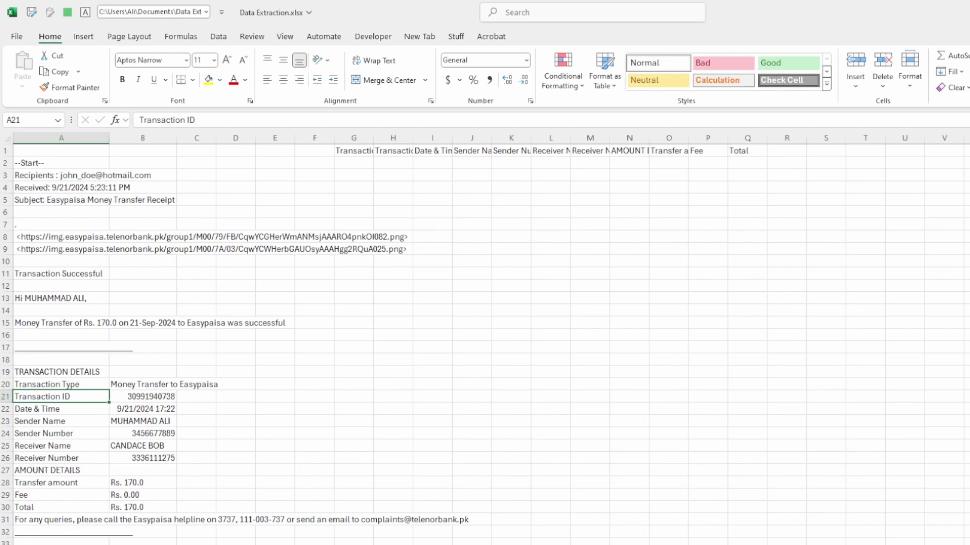
Step: Freeze the panes at cell A2 to keep the header row in view, and check the transposed headings
scroll(485, 339, up, 1)
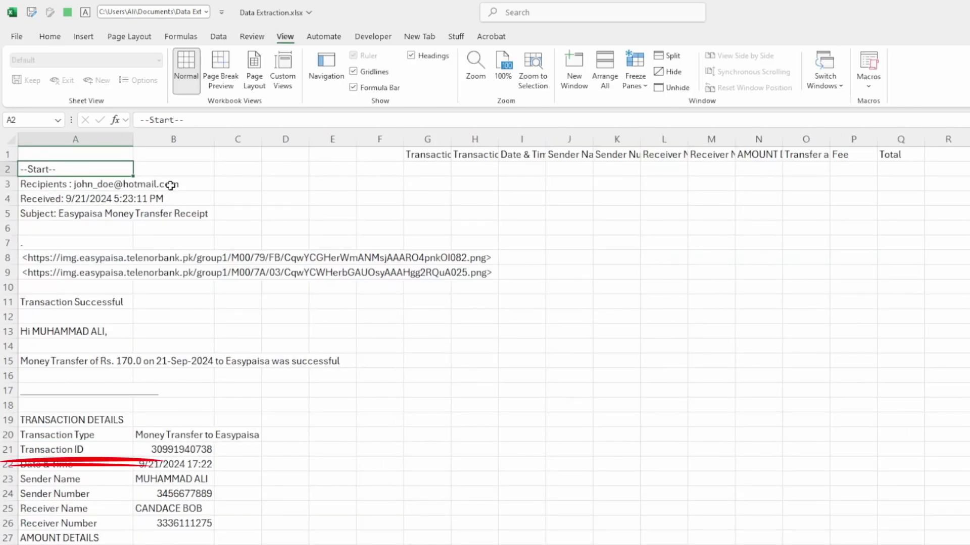
key(alt)
key(w)
key(f)
key(f)
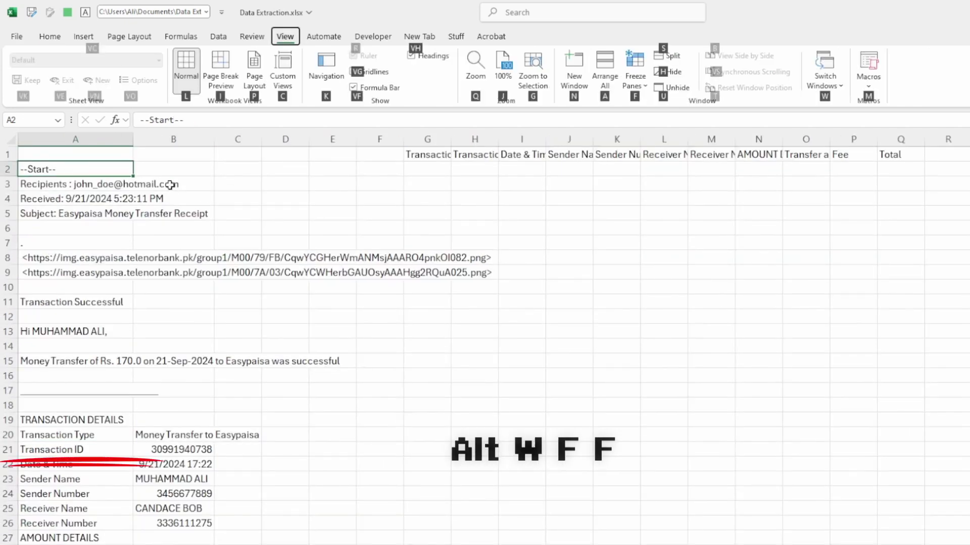
scroll(283, 209, down, 1)
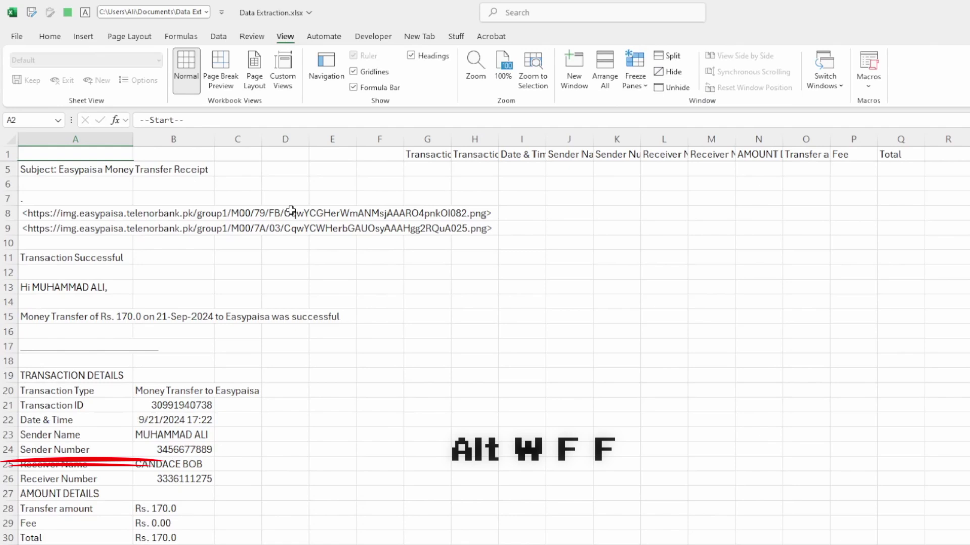
click(444, 155)
drag(533, 154, 838, 155)
scroll(556, 219, down, 2)
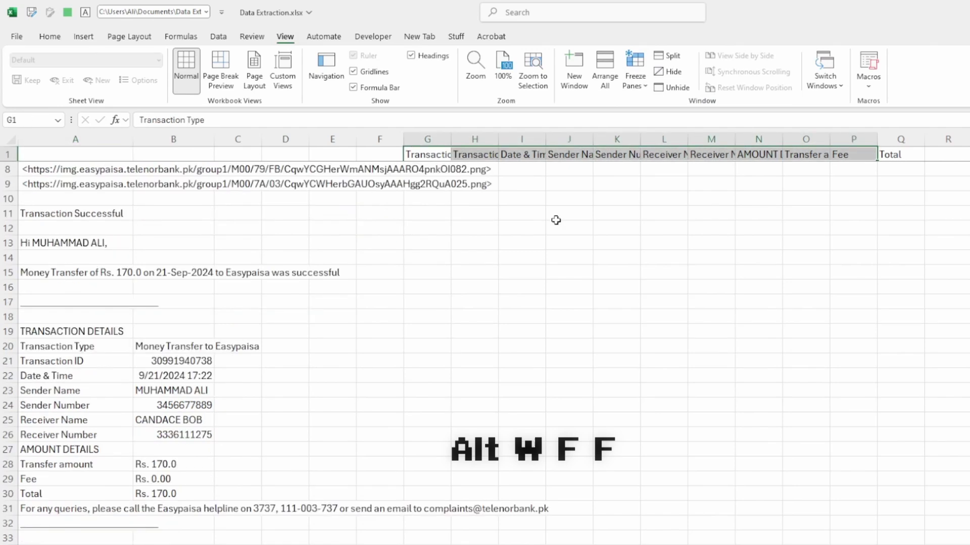
Step: Enter an IF formula in G21 that compares A21 with an empty string and returns B21 if true, otherwise an empty string
scroll(521, 238, down, 1)
click(425, 256)
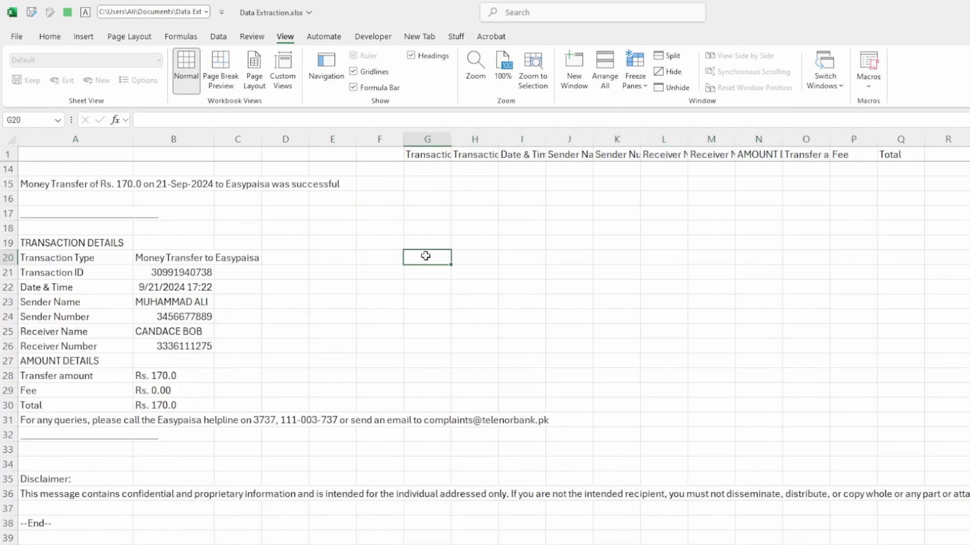
key(Down)
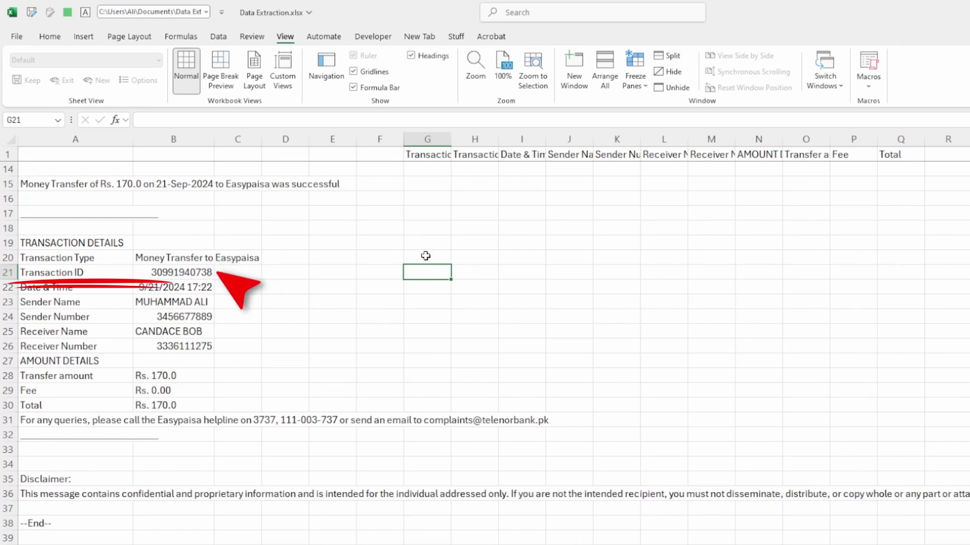
text(=IF()
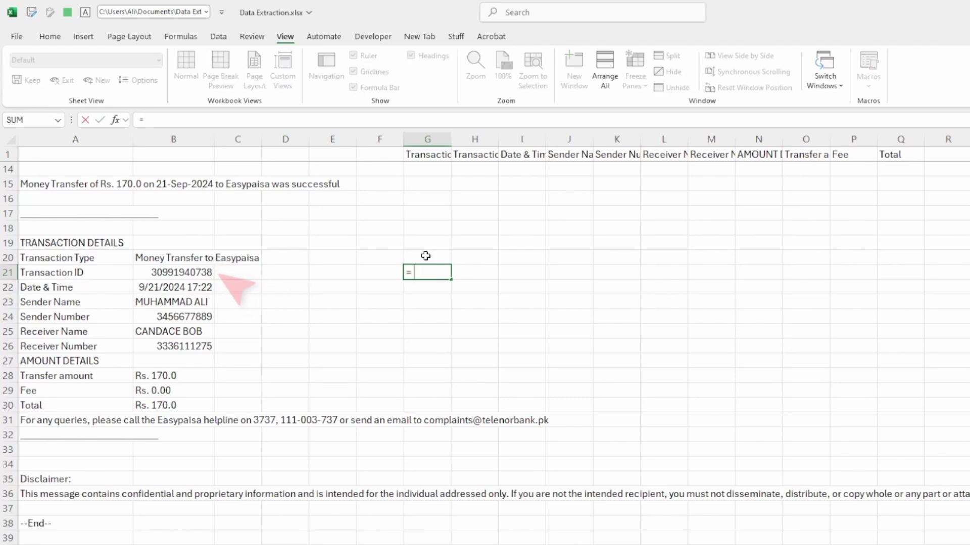
key(Left)
key(Left)
key(Left)
key(Left)
key(Left)
key(Left)
text(=")
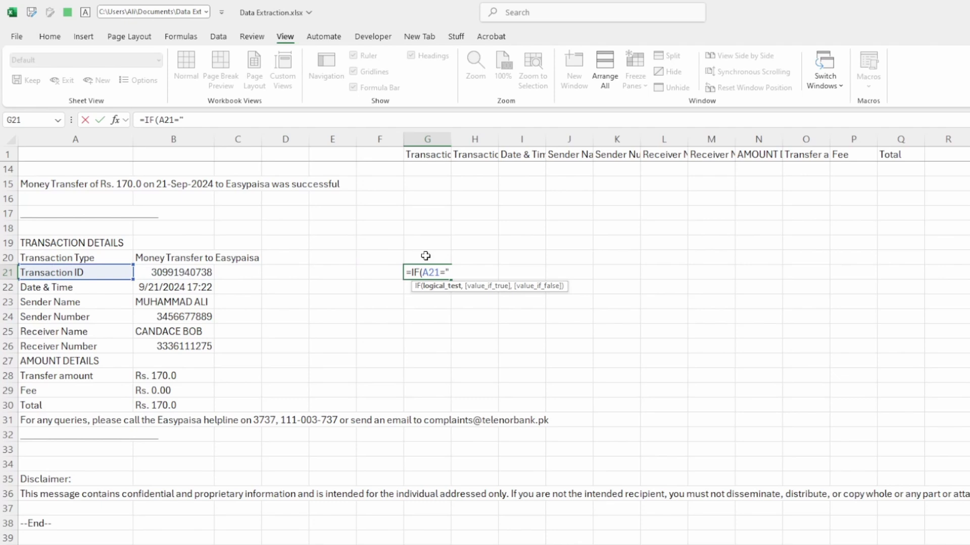
text(",)
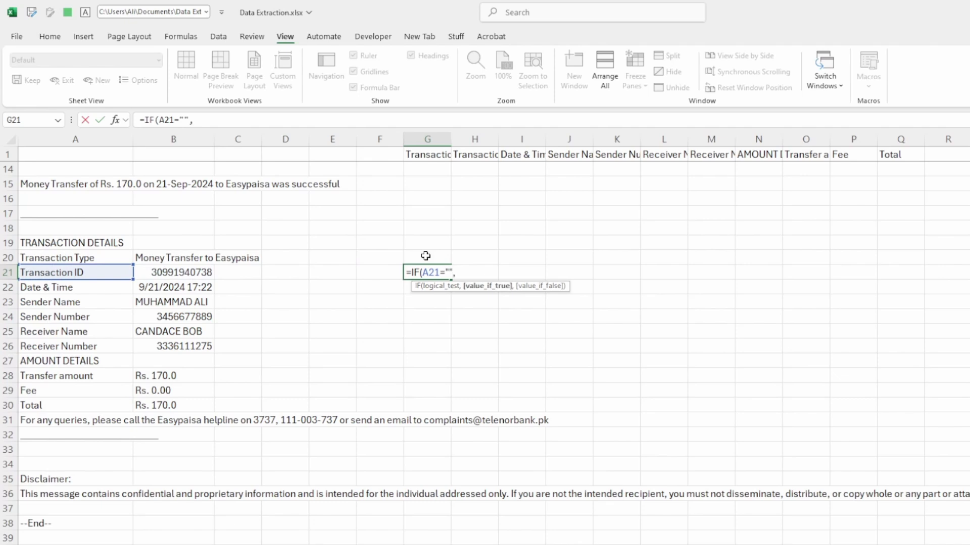
key(Left)
key(Left)
key(Left)
key(Left)
key(Left)
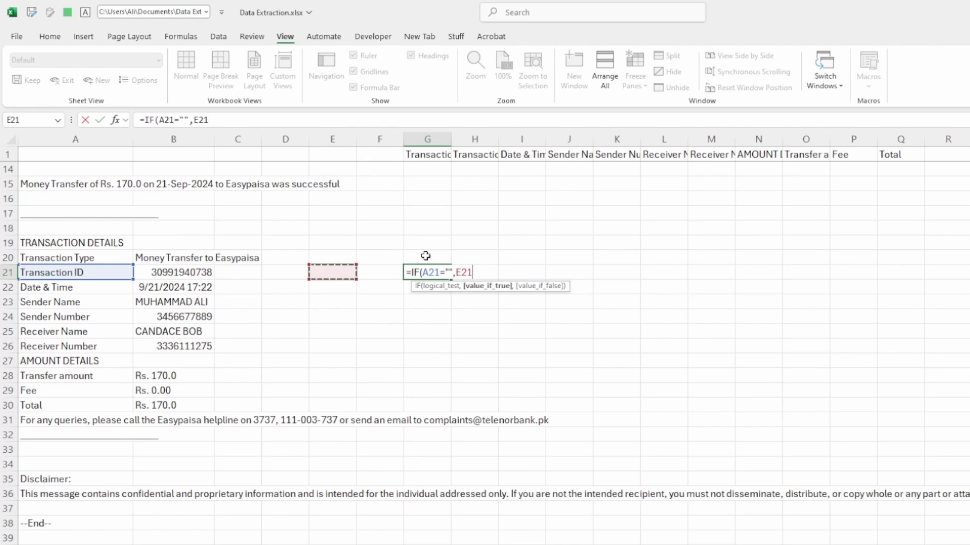
text(,)
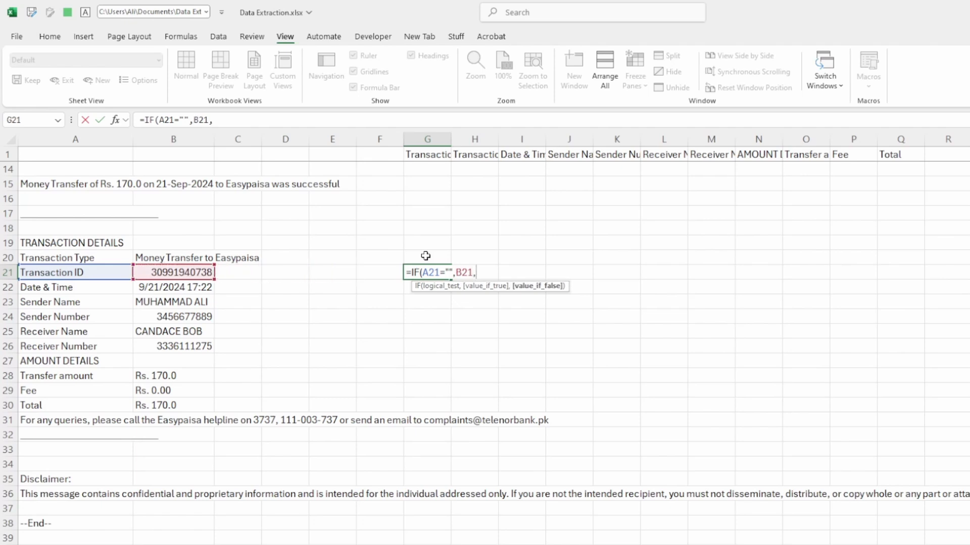
text(""))
Step: Copy the label text from A21 and insert it into G21's comparison, giving =IF(A21="Transaction ID ",B21,"")
key(Left)
key(Left)
key(Left)
key(Left)
key(Left)
key(Left)
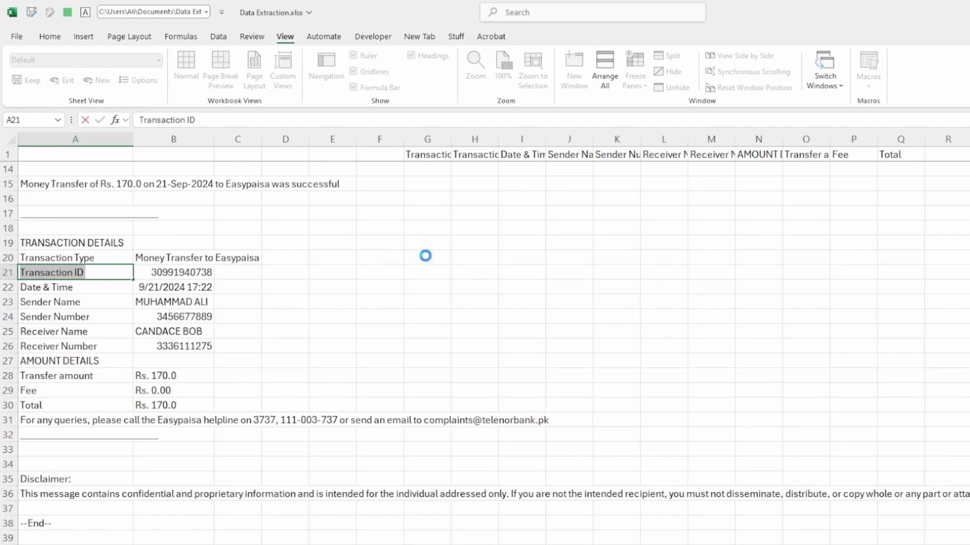
key(Right)
key(Right)
key(Right)
key(Right)
key(Right)
key(Right)
key(F2)
key(ctrl+Left)
key(ctrl+Left)
key(ctrl+Left)
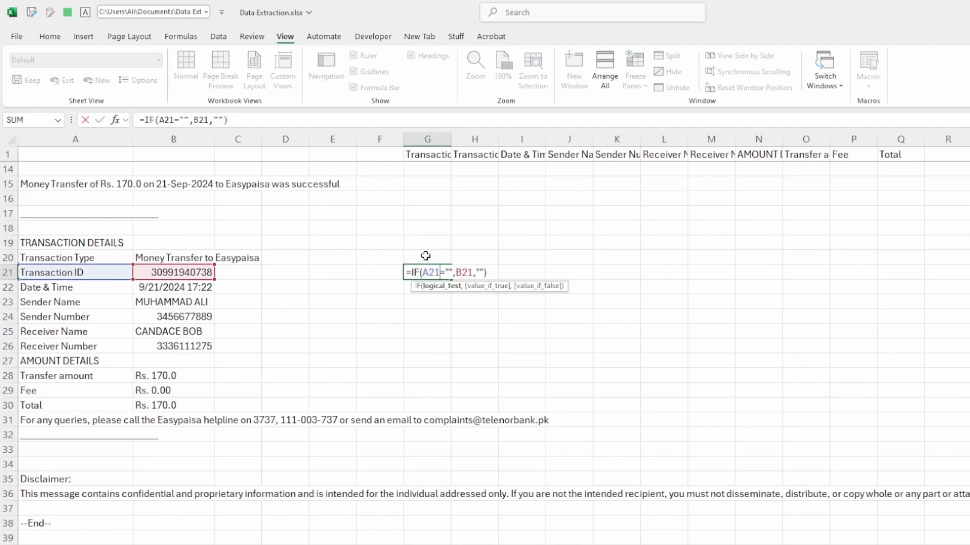
key(Right)
key(Right)
text(Transaction ID)
key(ctrl+Return)
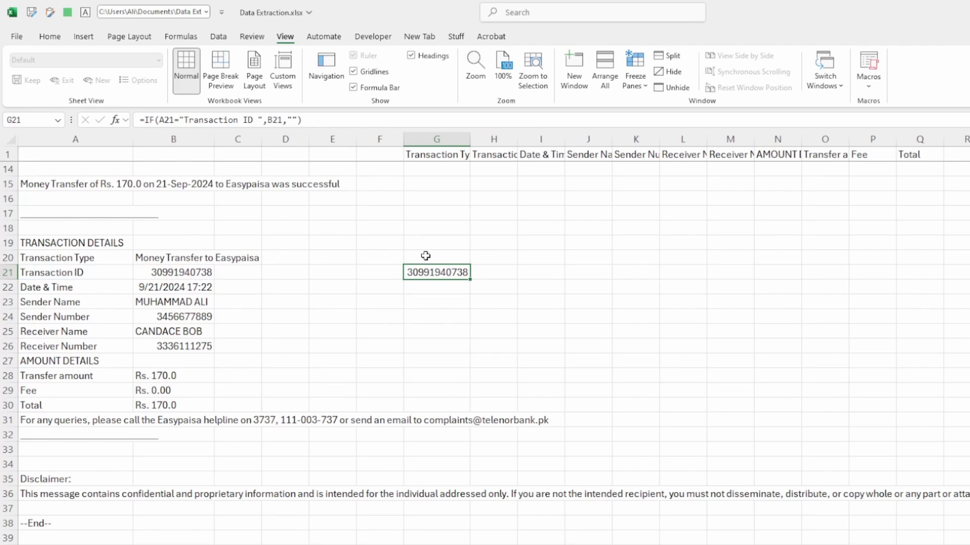
Step: Copy G21's formula text unchanged into H21 and point its returned value at the date and time in B22
key(F2)
key(shift+Home)
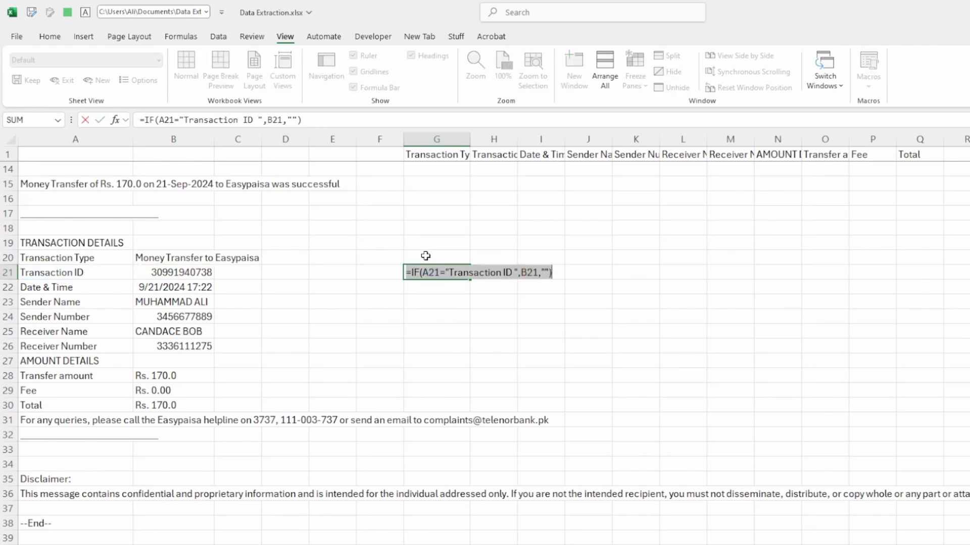
key(ctrl+c)
key(Escape)
key(Right)
key(F2)
key(ctrl+v)
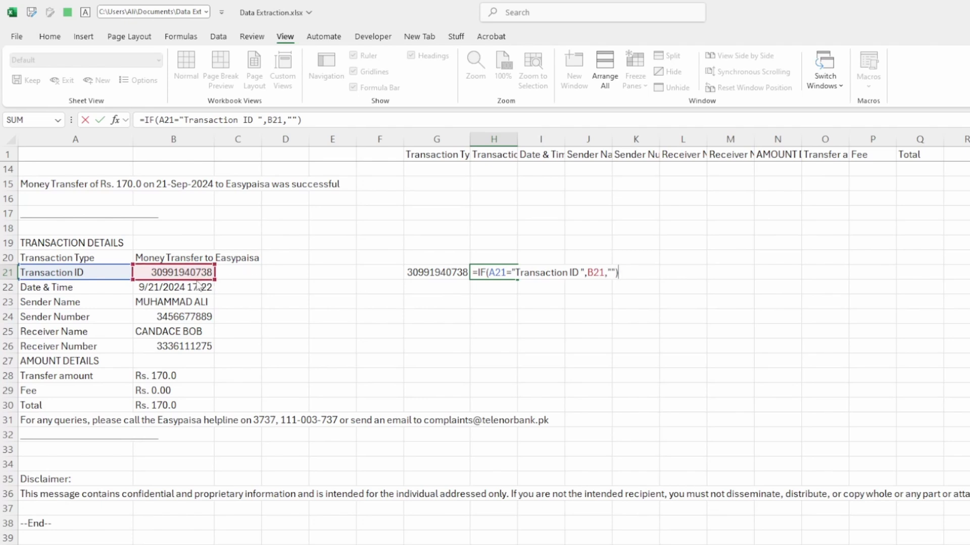
drag(197, 280, 196, 289)
key(Return)
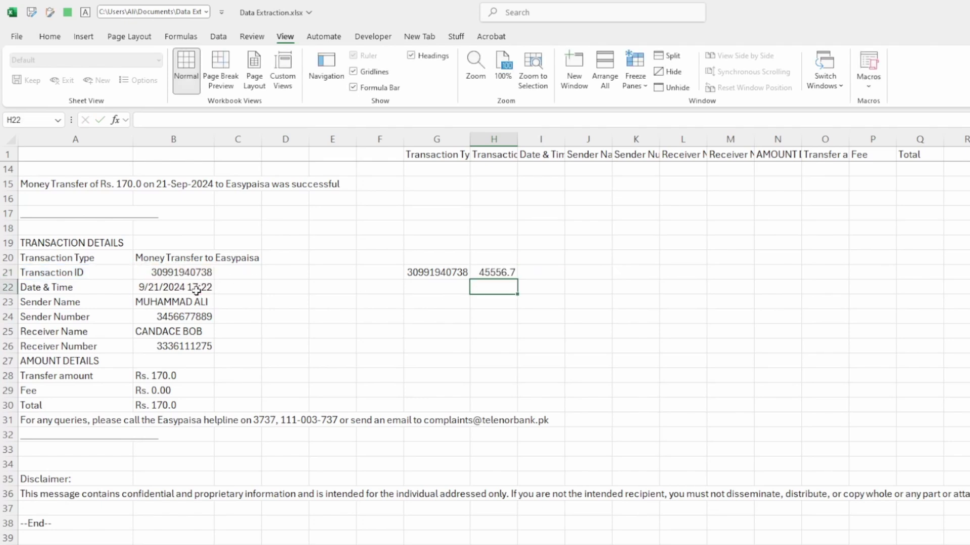
Step: Delete the Transaction Type heading from G1 and move the remaining headings one column over so Transaction ID starts at G1
key(ctrl+Up)
key(ctrl+Up)
key(Left)
key(Delete)
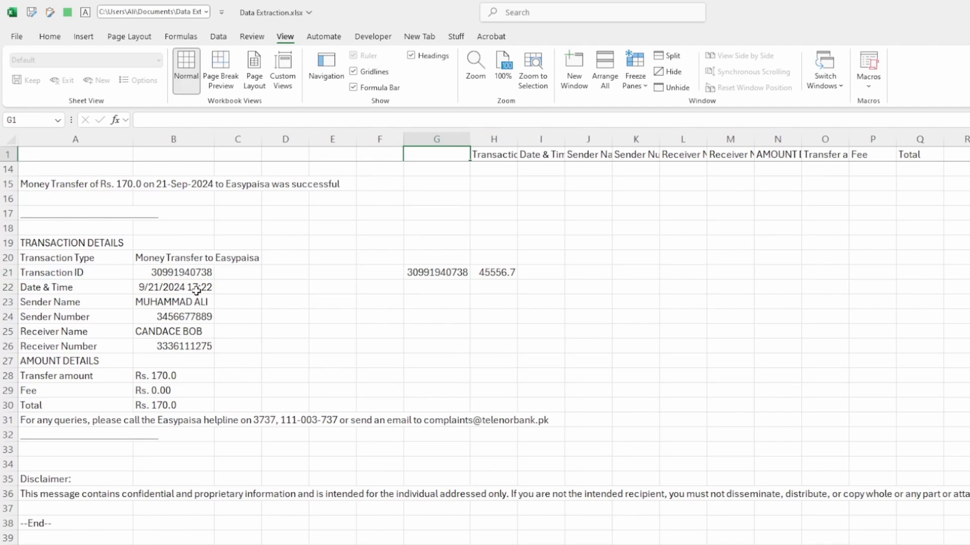
key(Right)
key(ctrl+shift+Right)
key(ctrl+x)
key(Left)
key(ctrl+v)
key(Down)
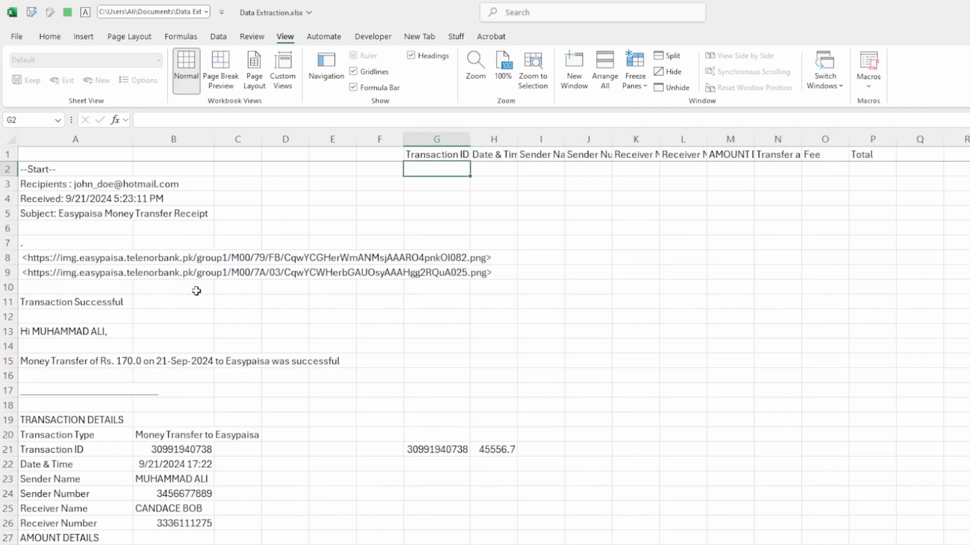
Step: Check H21's formula, put the same Transaction ID formula in I21 and point its returned value at the sender name in B23
key(ctrl+Down)
key(Down)
key(Up)
key(Right)
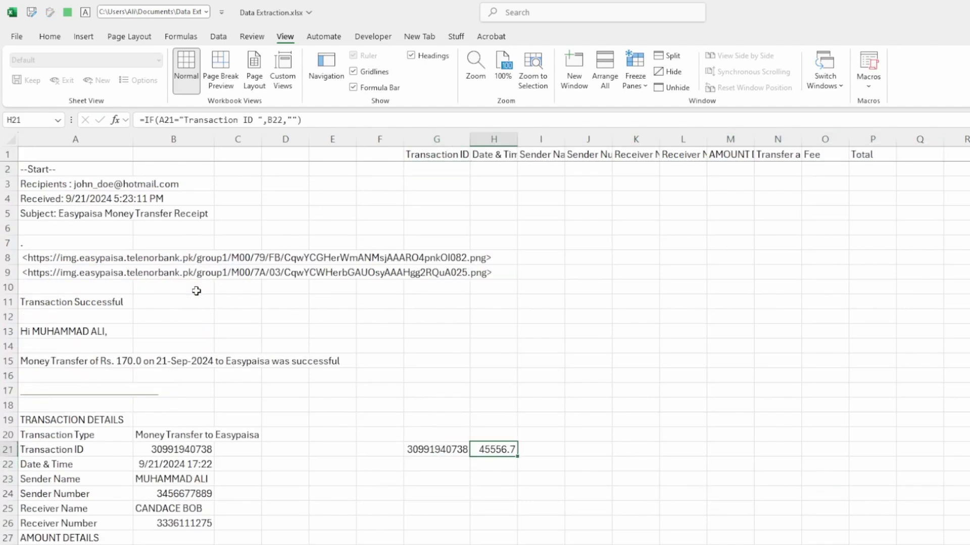
key(F2)
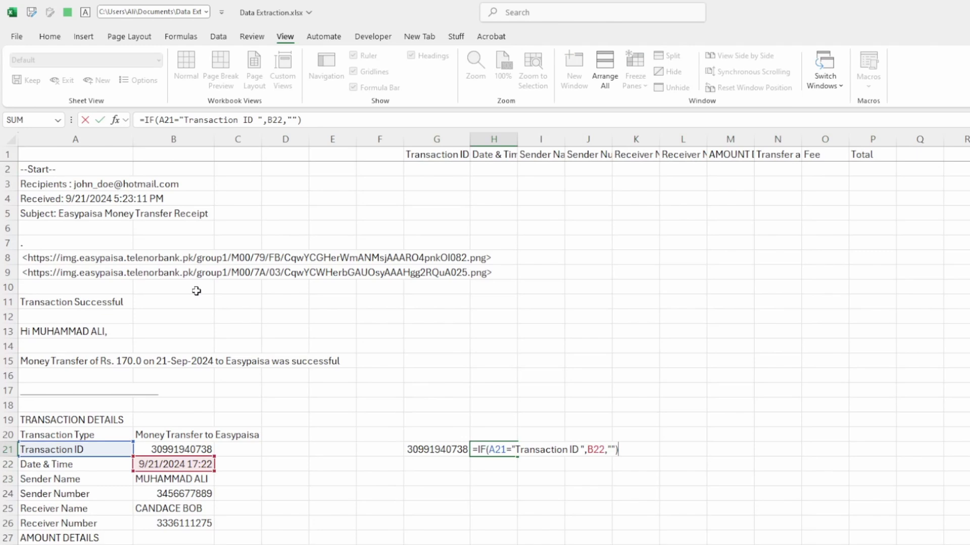
key(ctrl+Return)
key(Right)
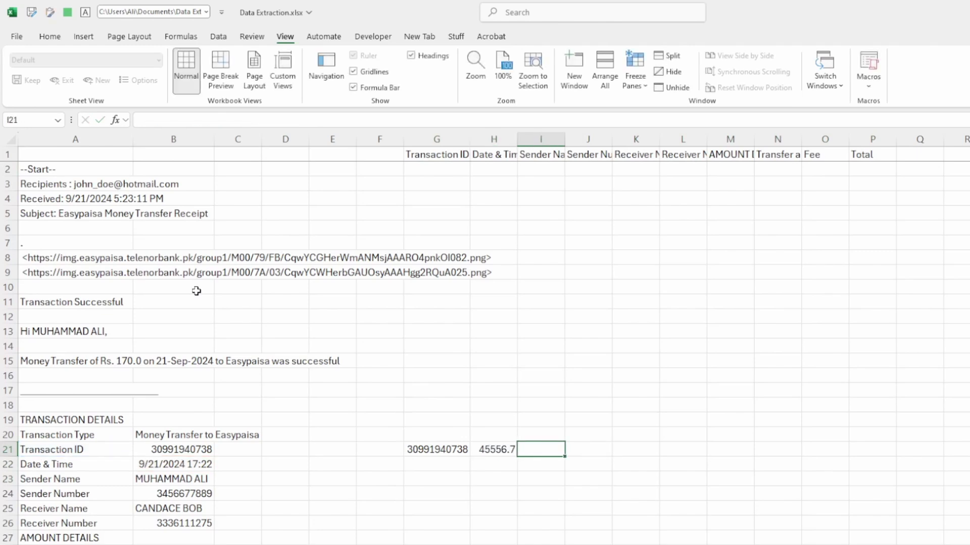
key(ctrl+v)
key(Return)
key(Up)
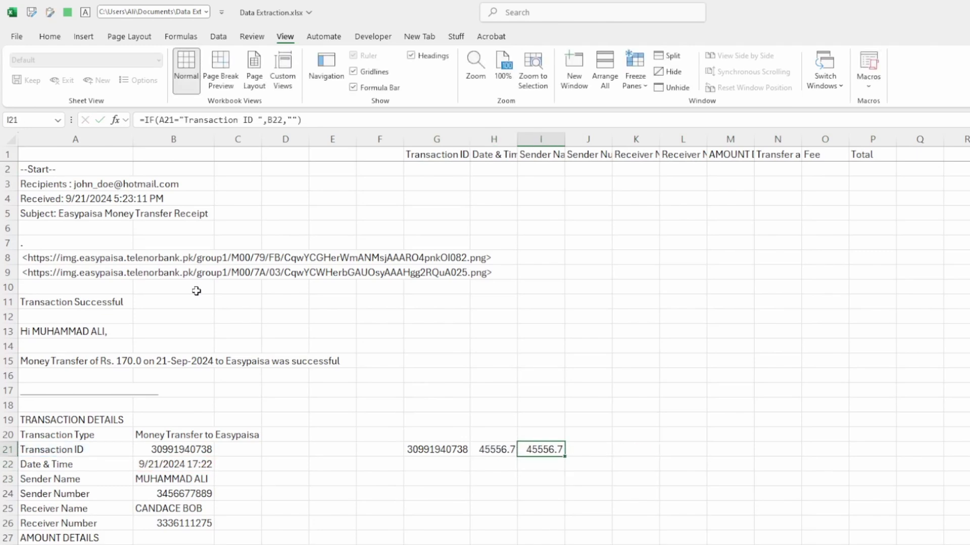
key(F2)
scroll(265, 337, down, 4)
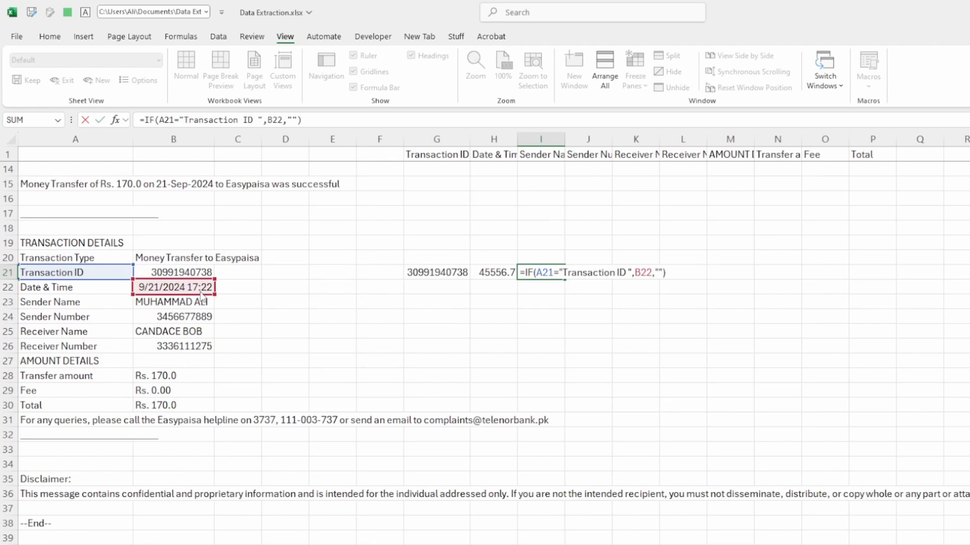
key(shift+Home)
drag(201, 295, 174, 346)
Step: Enter the same Transaction ID formula in J21, K21 and L21, returning B24, B25 and B26 respectively
key(Tab)
key(ctrl+v)
key(F2)
key(Return)
key(Up)
key(Right)
key(ctrl+v)
key(F2)
key(ctrl+c)
key(ctrl+Return)
key(Right)
key(F2)
key(ctrl+v)
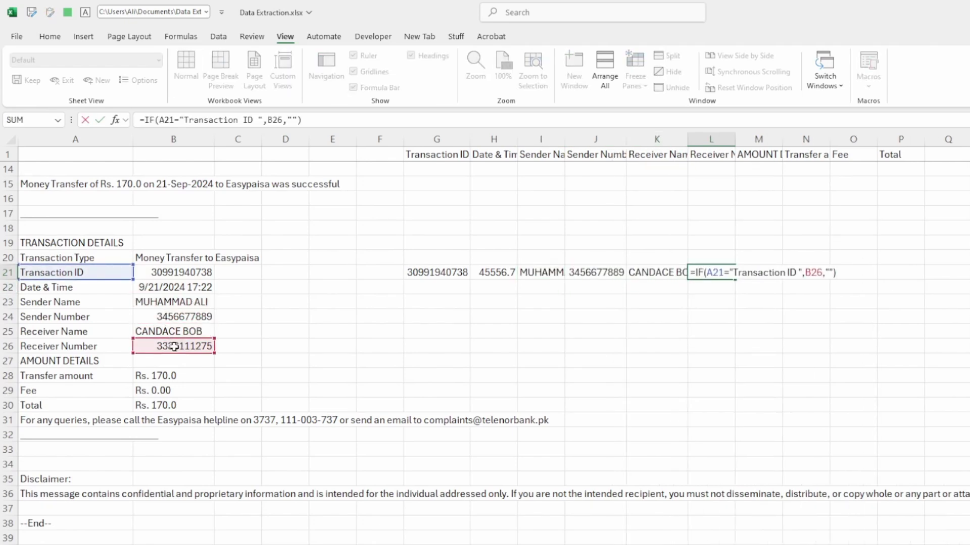
key(ctrl+Return)
Step: Enter the same Transaction ID formula in M21 through P21, returning B27, B28, B29 and B30 respectively
key(Right)
drag(198, 391, 197, 405)
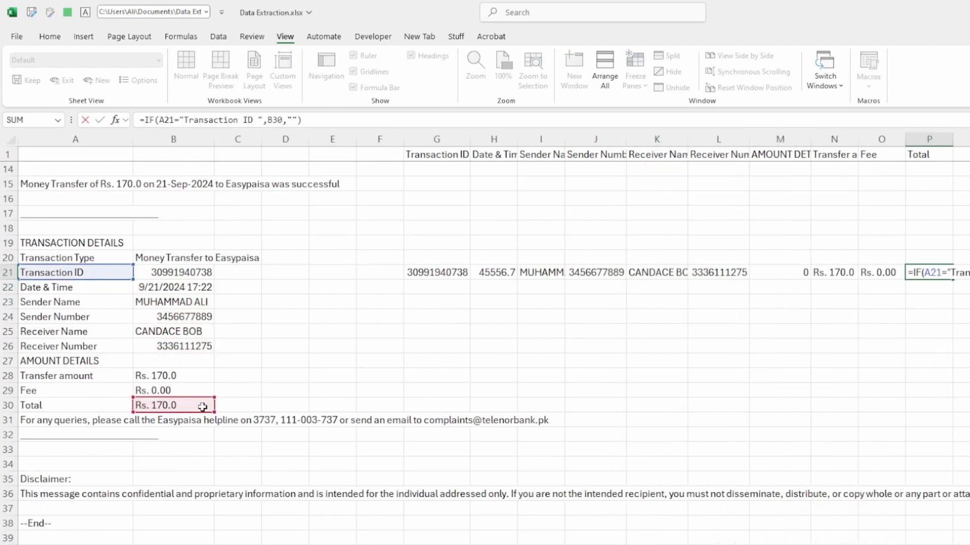
key(Return)
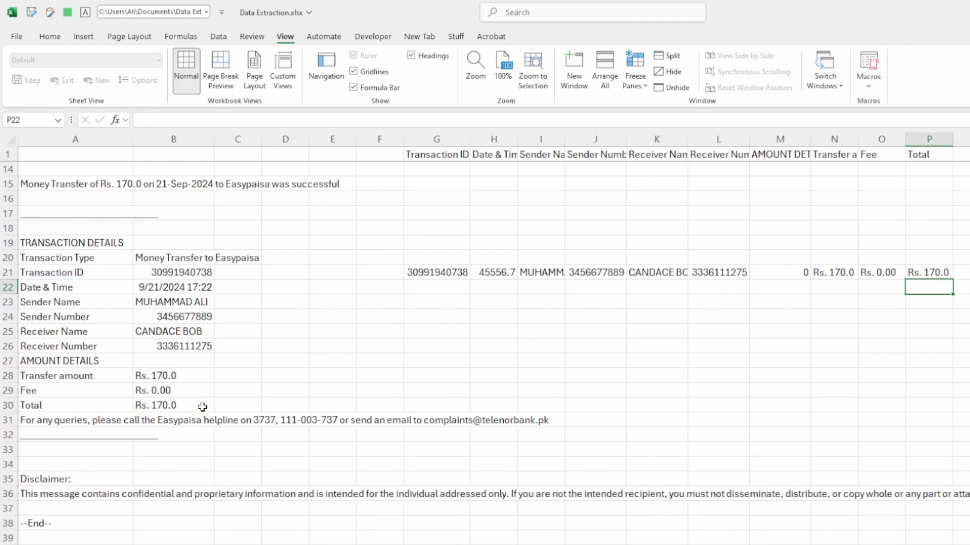
Step: Copy the row of formulas in G21:P21 and paste it into row 22
key(Up)
key(ctrl+shift+Left)
key(ctrl+c)
key(Down)
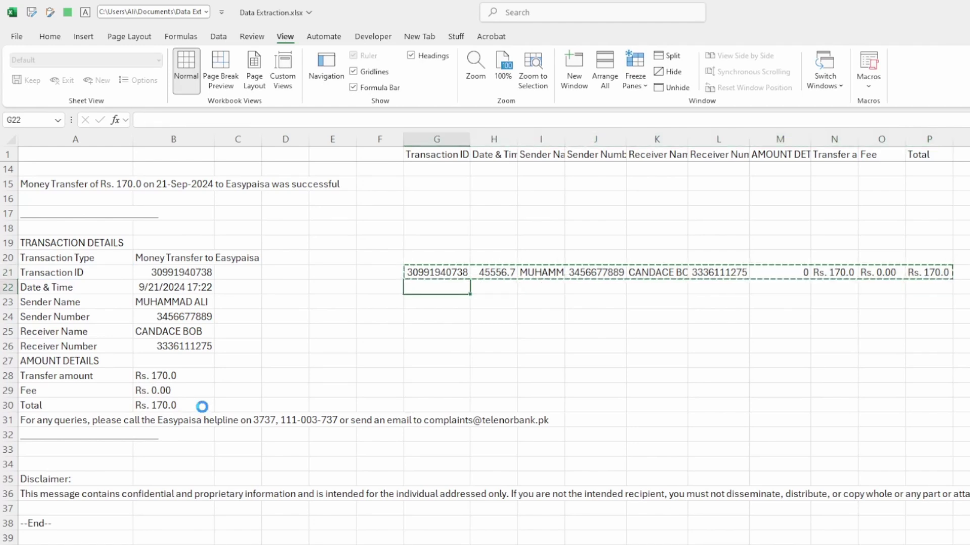
key(ctrl+v)
Step: Copy the formulas in G22:P22 down through row 57, just above the second email's Transaction Type row
key(ctrl+c)
key(Down)
key(shift+Down)
key(shift+Down)
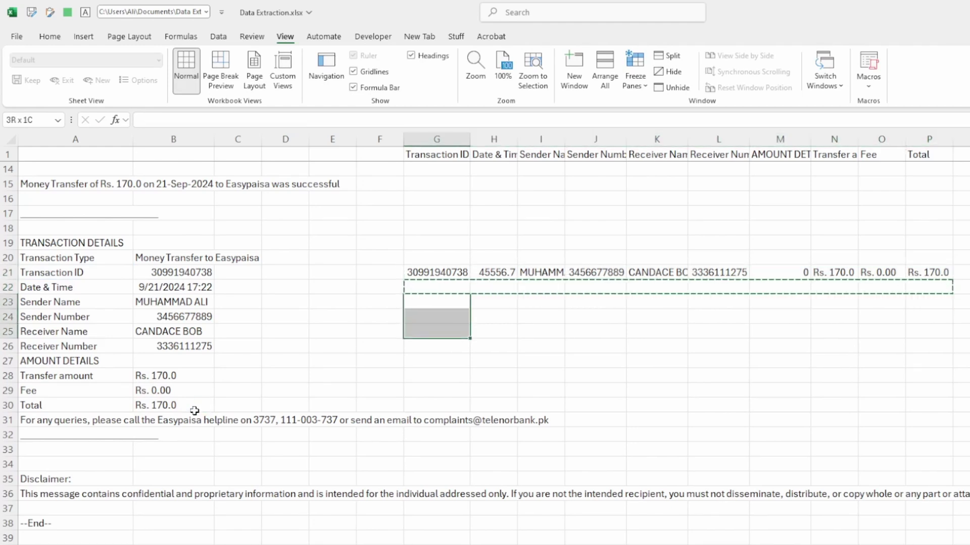
key(shift+Down)
key(shift+Down)
key(shift+Down)
key(shift+Down)
key(shift+Down)
key(shift+Down)
key(shift+Down)
key(shift+Down)
key(shift+Down)
key(shift+Down)
key(shift+Down)
key(shift+Down)
key(shift+Down)
key(shift+Down)
key(shift+Down)
key(shift+Down)
key(shift+Down)
key(shift+Down)
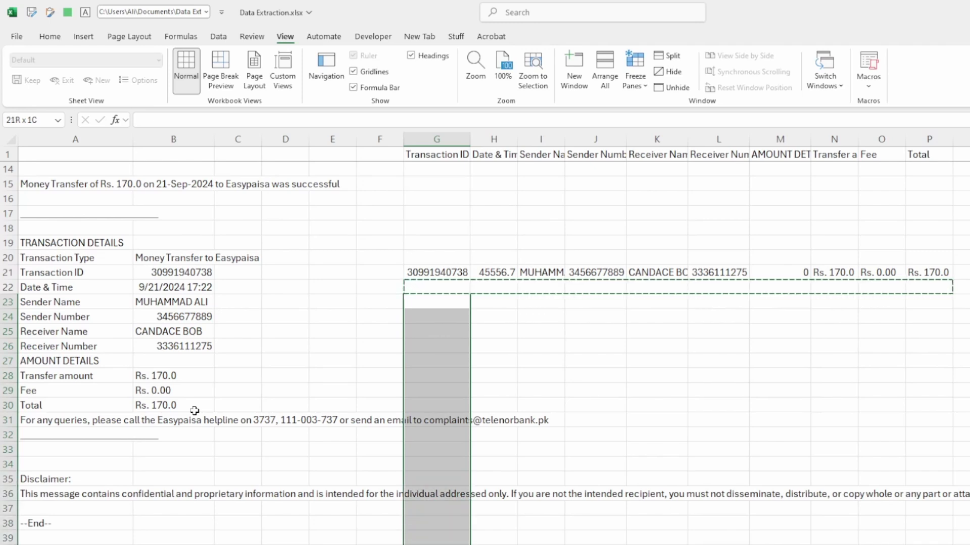
scroll(303, 378, down, 4)
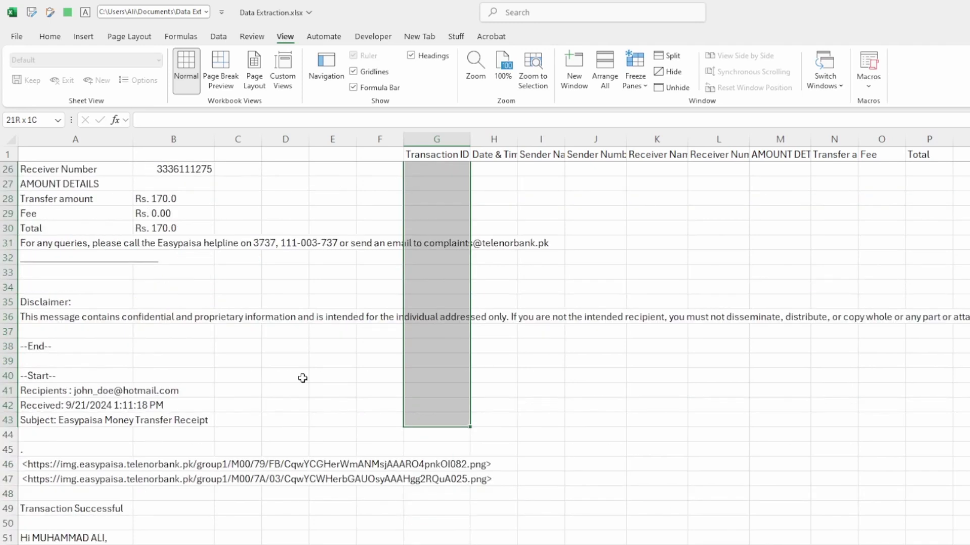
scroll(303, 378, down, 2)
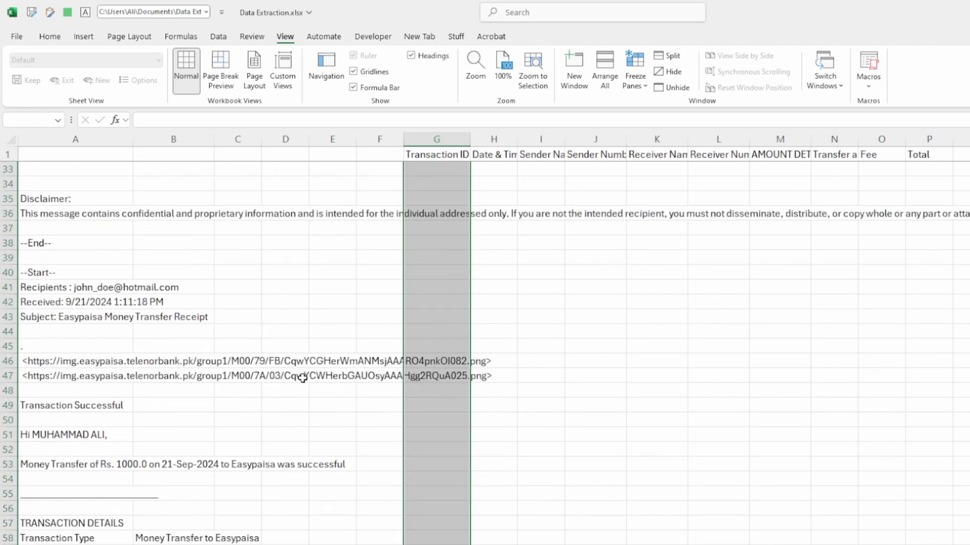
key(shift+Up)
key(Return)
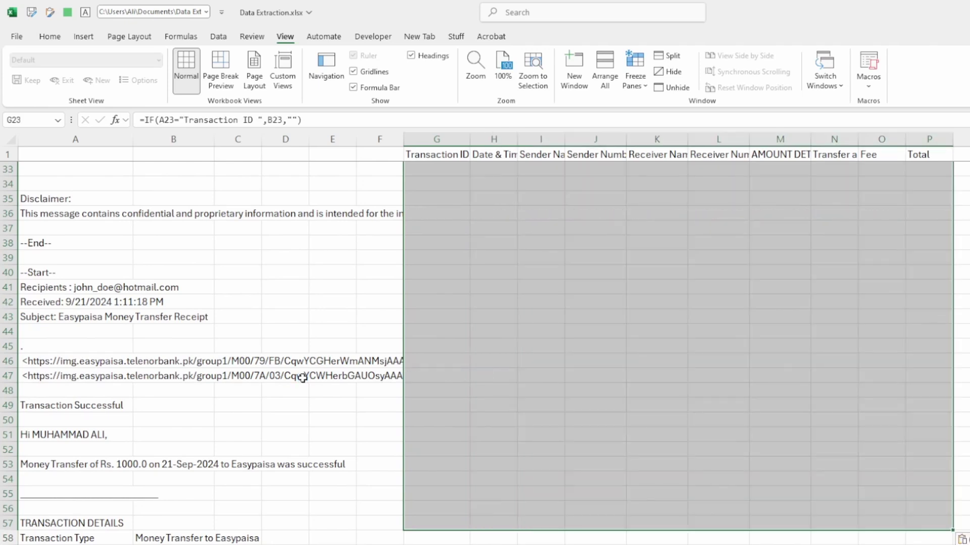
Step: Copy the formulas in G57:P57 into rows 58 and 59 to reach the second email's Transaction ID row
scroll(465, 363, down, 3)
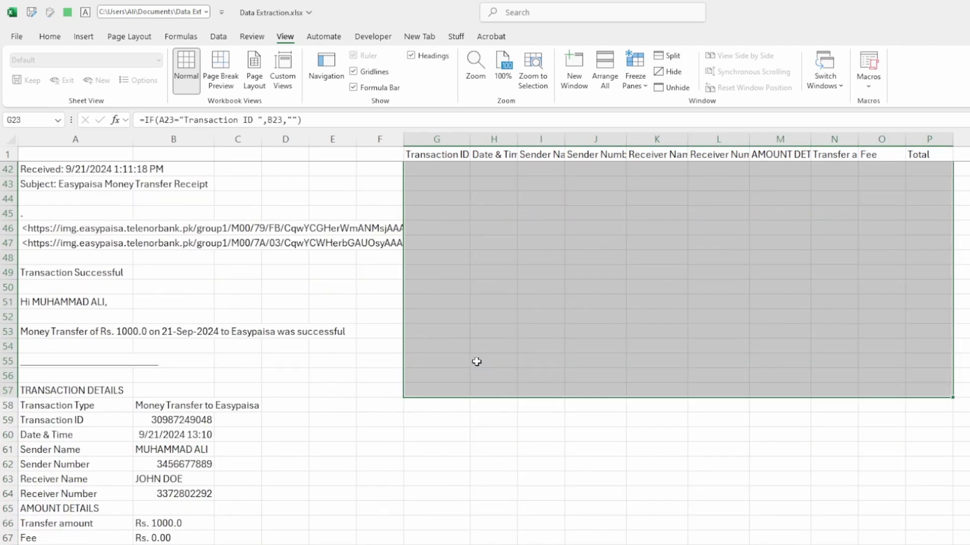
key(ctrl+Down)
key(ctrl+shift+Right)
key(ctrl+c)
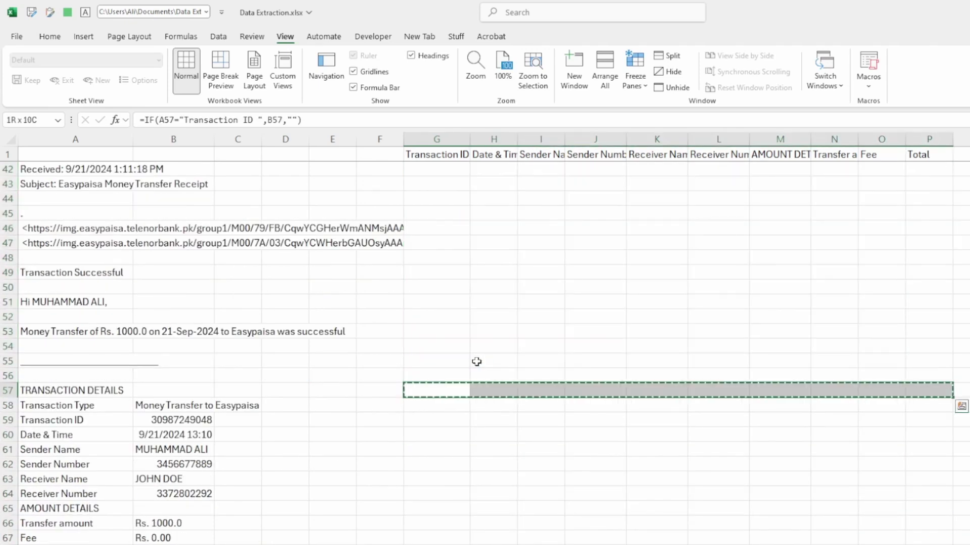
key(Down)
key(ctrl+v)
key(Down)
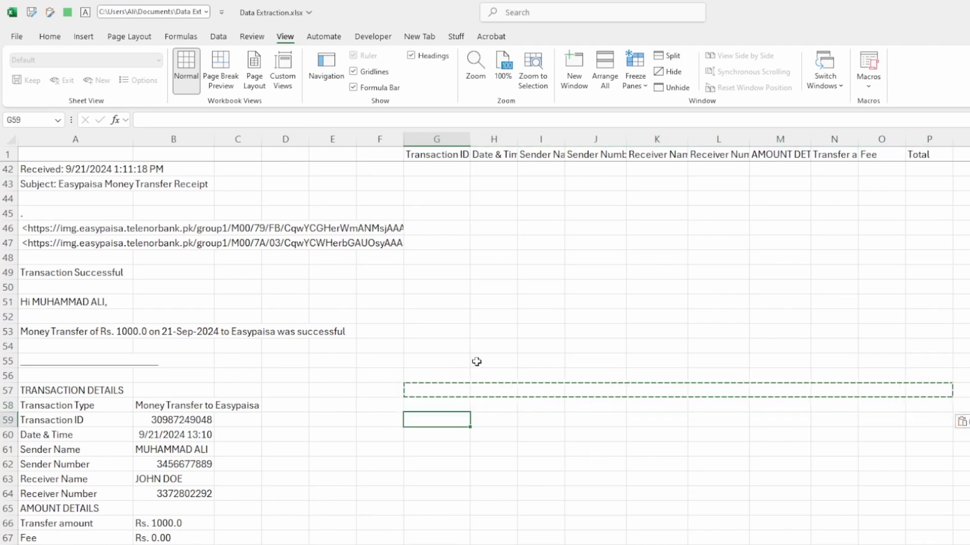
key(ctrl+v)
key(Escape)
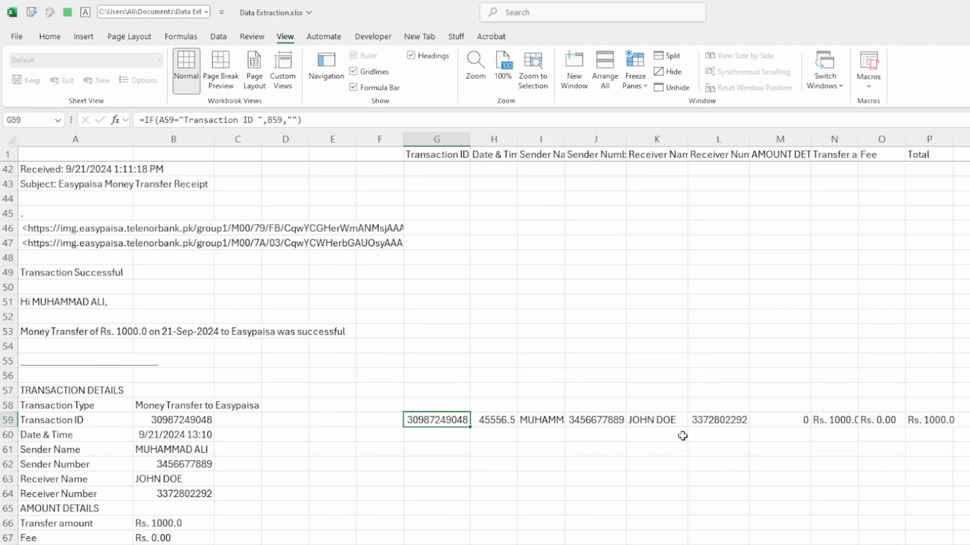
Step: Copy the formulas in G59:P59 and paste them down through row 190, the last email's end row
key(ctrl+shift+Right)
key(ctrl+c)
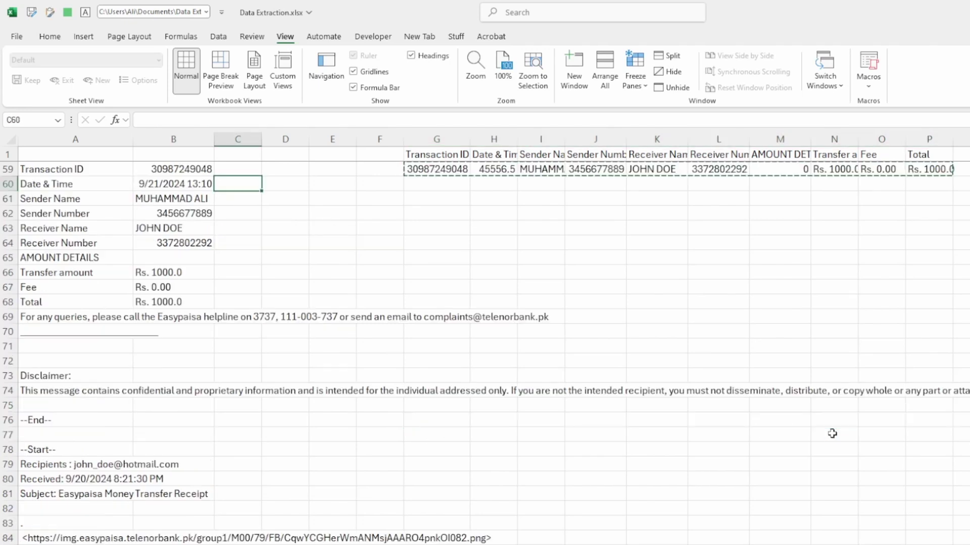
key(ctrl+Down)
key(Left)
key(Left)
key(ctrl+Up)
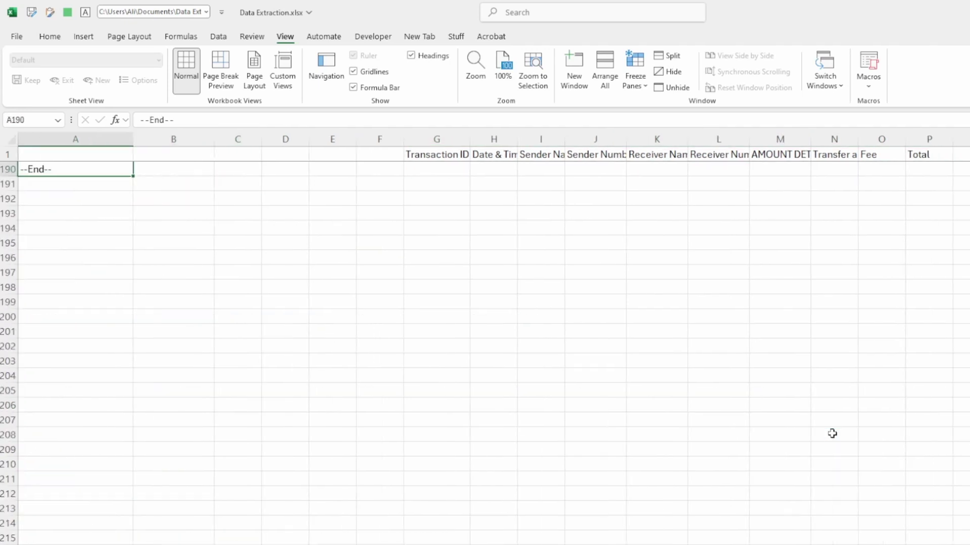
key(Right)
key(Right)
key(Right)
key(Right)
key(Right)
key(Right)
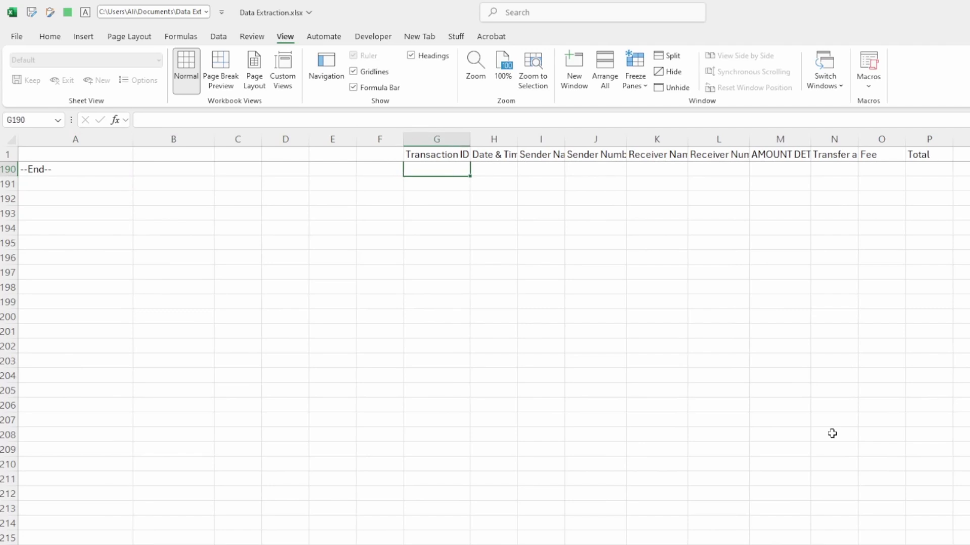
key(ctrl+shift+Up)
key(Return)
key(Down)
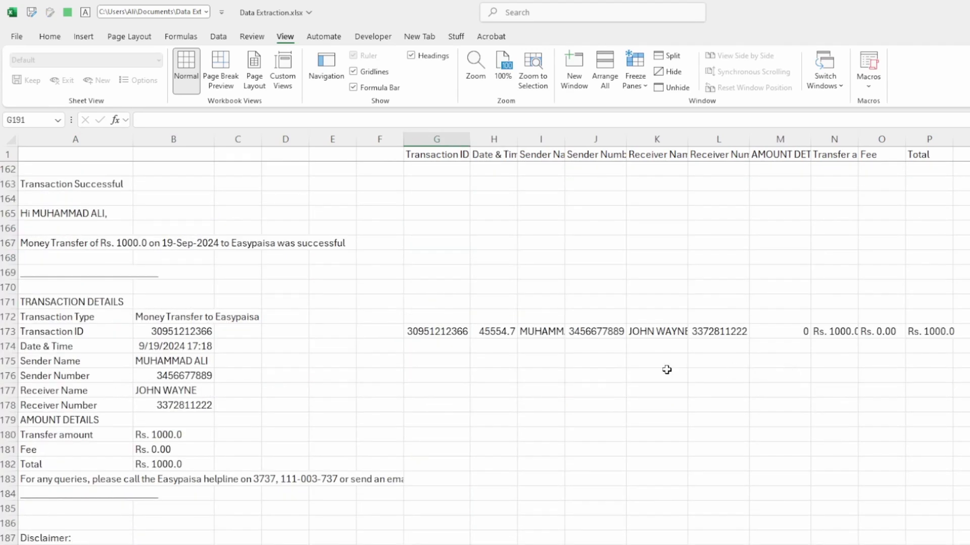
Step: Select the data from A1 through P190 and add filters to the header row
scroll(667, 370, up, 16)
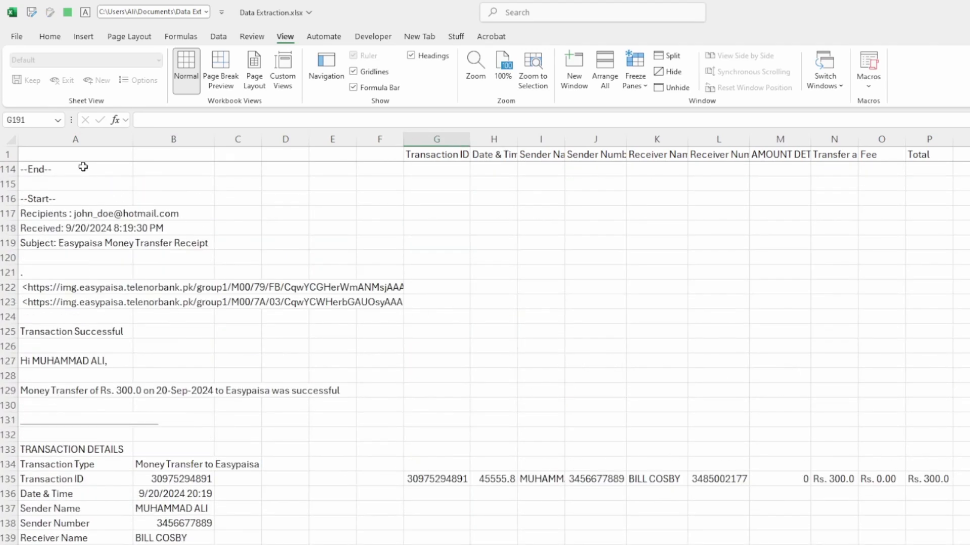
click(78, 154)
key(Down)
key(Up)
key(Right)
key(ctrl+Right)
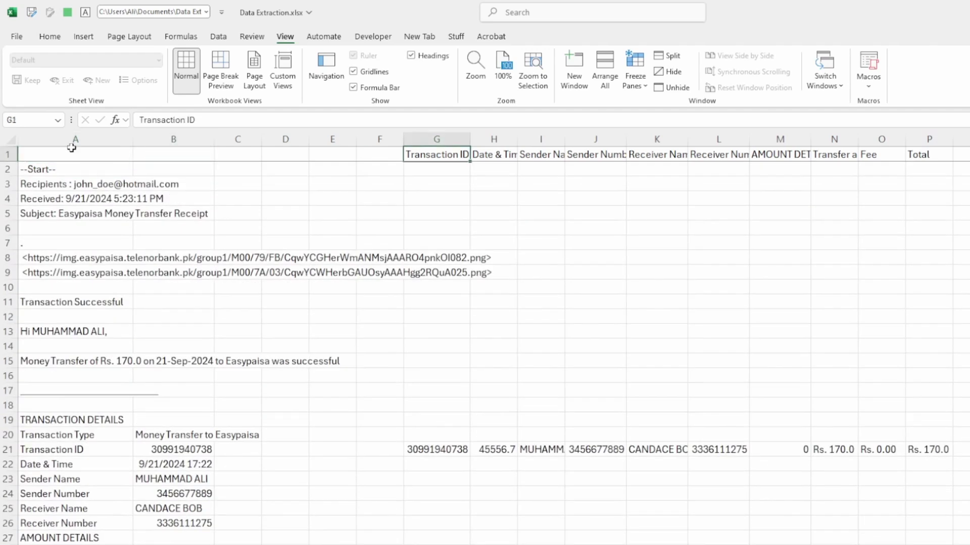
click(73, 151)
key(ctrl+shift+End)
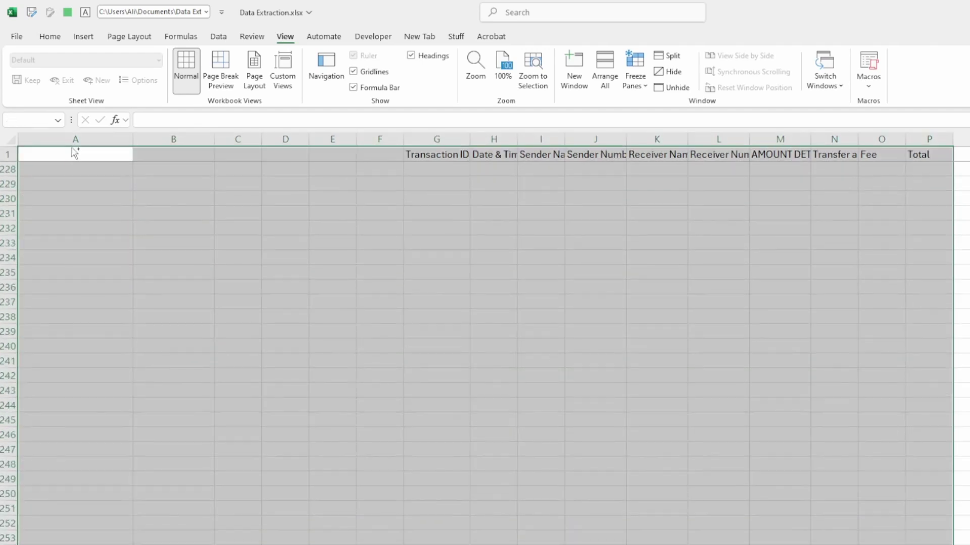
key(ctrl+shift+Up)
key(ctrl+shift+l)
click(455, 164)
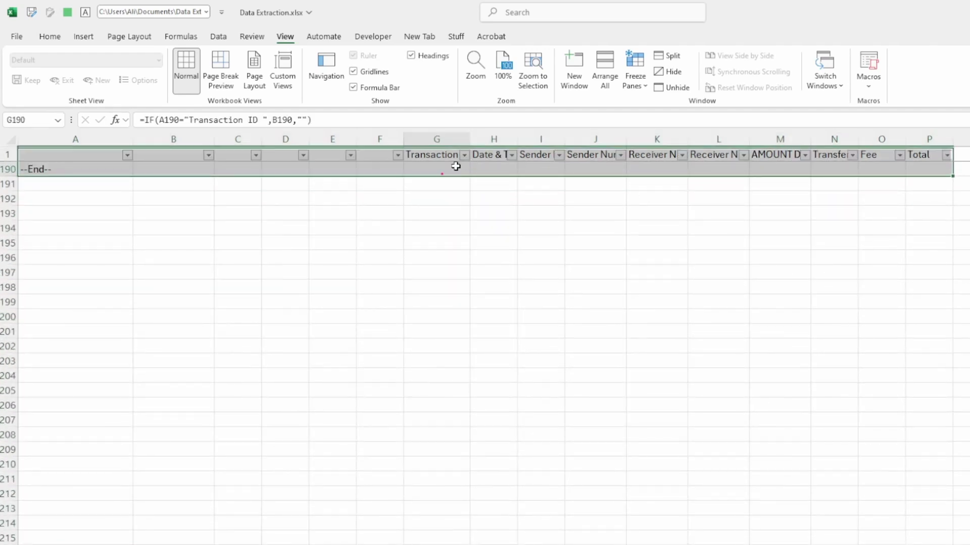
Step: Filter the Transaction ID column in G to exclude blank rows
key(ctrl+Up)
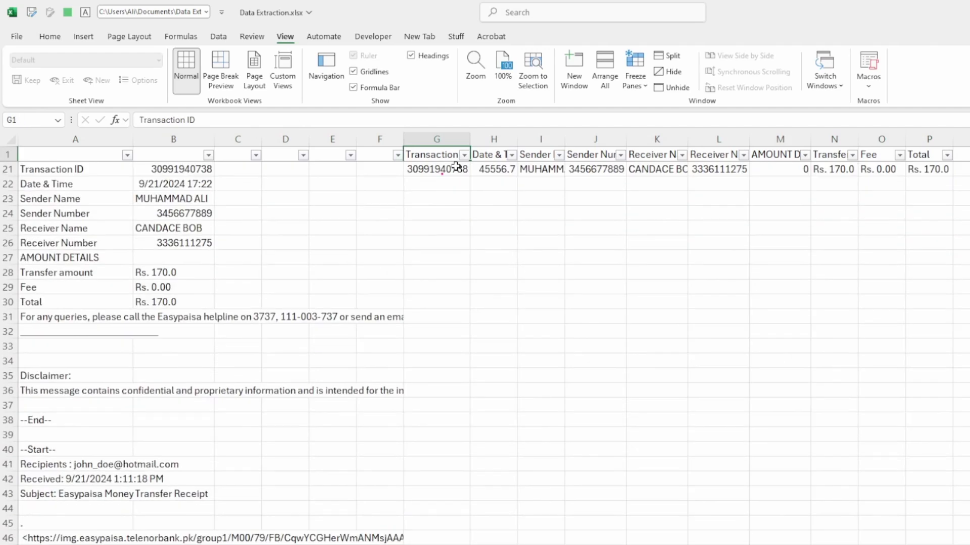
click(464, 155)
key(space)
key(Return)
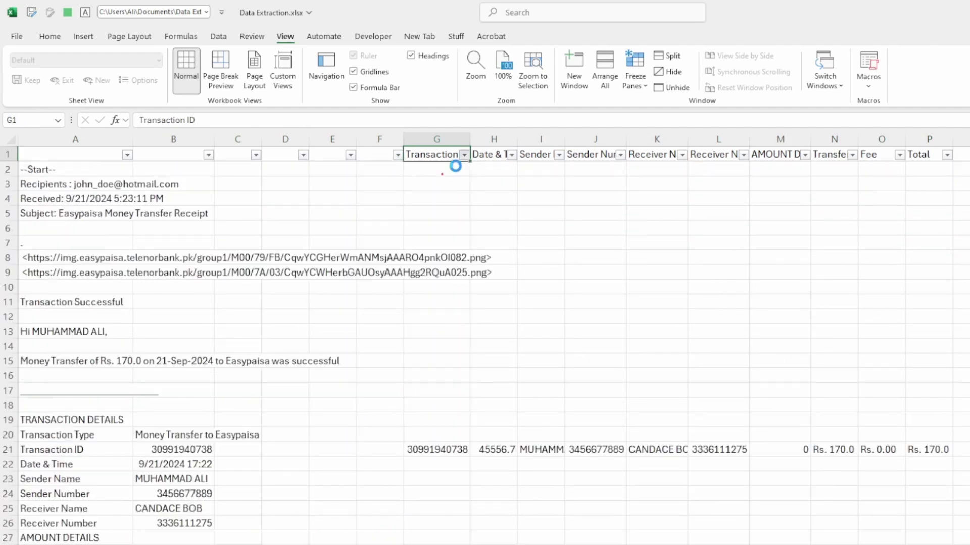
click(456, 167)
key(Right)
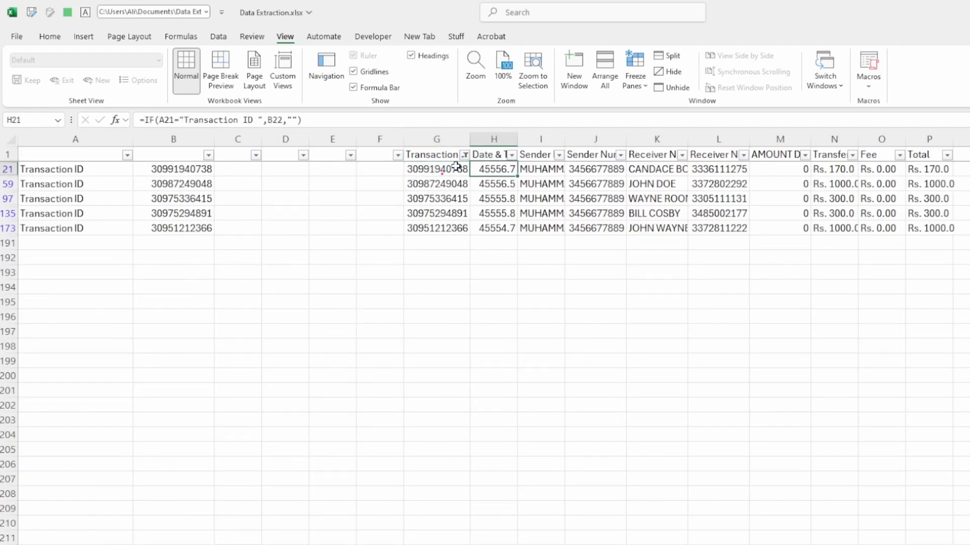
Step: Copy the filtered table from Transaction ID through Total, headers included, and paste it as values into a new worksheet
key(ctrl+Right)
key(ctrl+Left)
key(ctrl+Up)
key(ctrl+shift+Right)
key(Down)
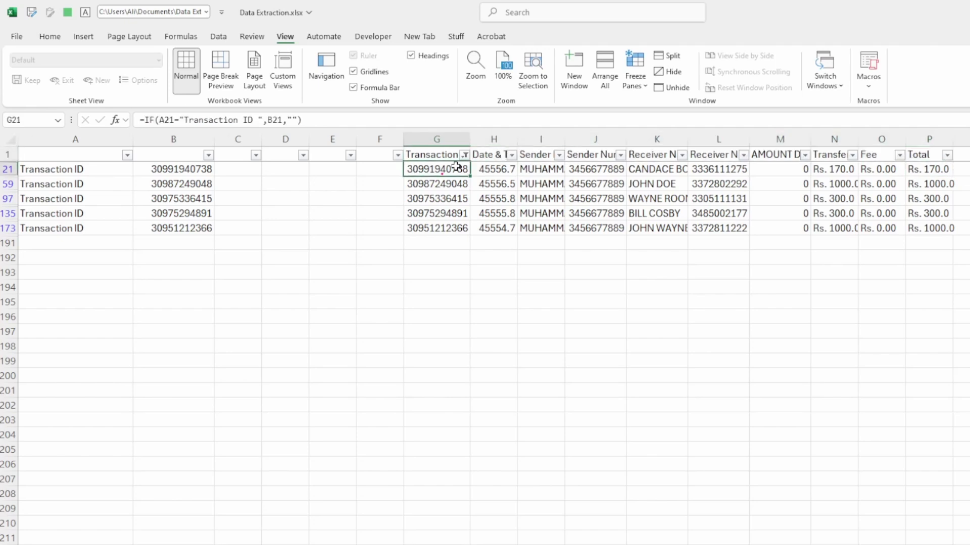
key(ctrl+a)
key(ctrl+c)
key(shift+F11)
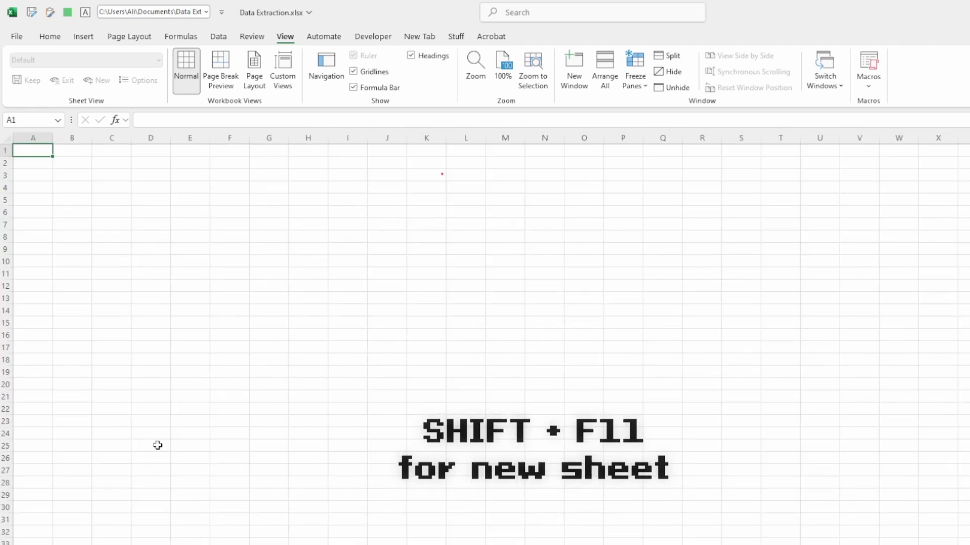
key(alt+h)
key(v)
key(v)
Step: Autofit the column widths of the pasted table and add filters to its header row
key(alt+h)
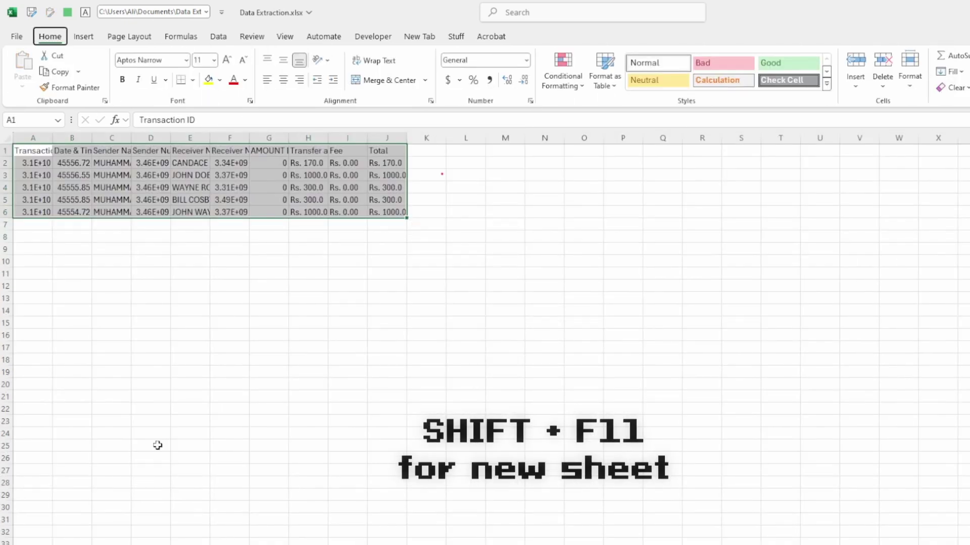
key(o)
key(i)
key(ctrl+shift+l)
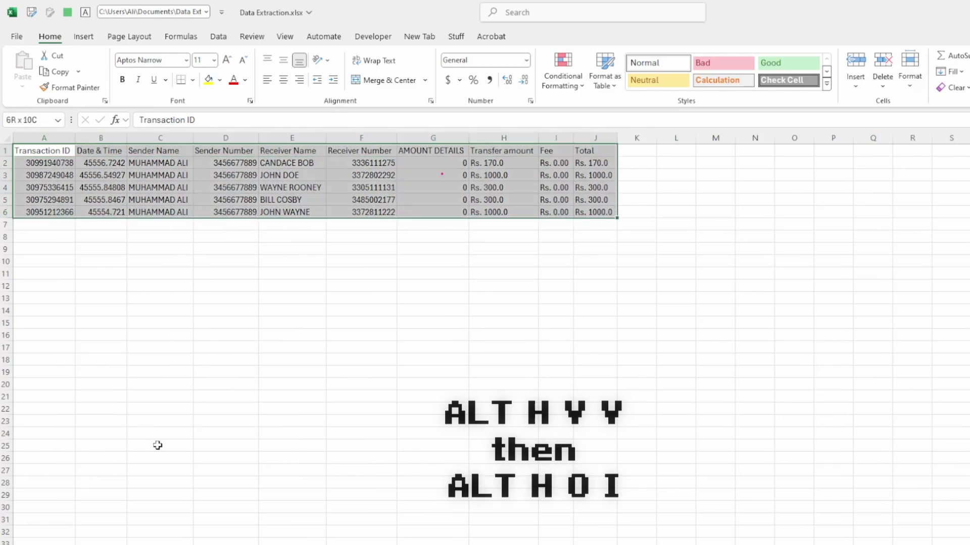
key(ctrl+a)
Step: Format the Date & Time values in B2:B6 as Short Date
drag(101, 163, 102, 214)
key(alt)
key(h)
key(n)
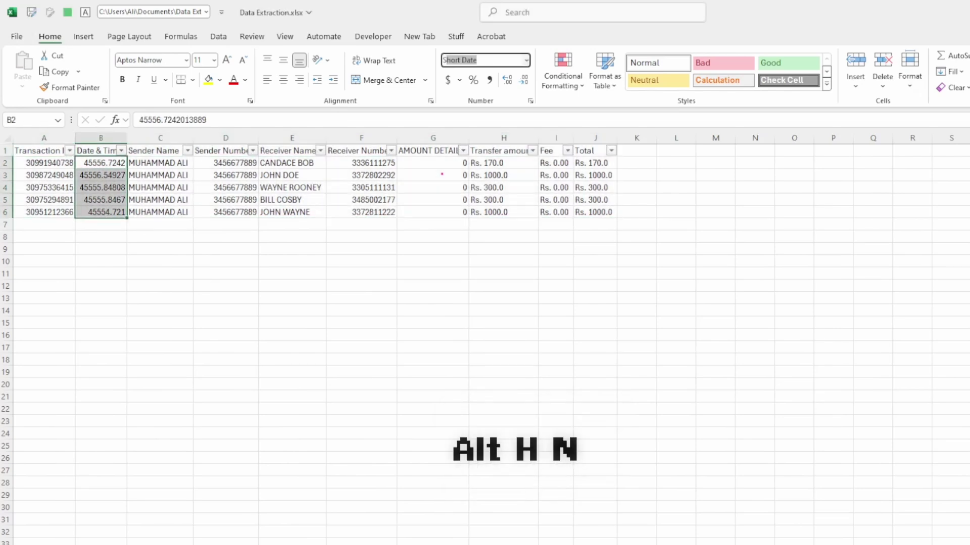
key(s)
key(Up)
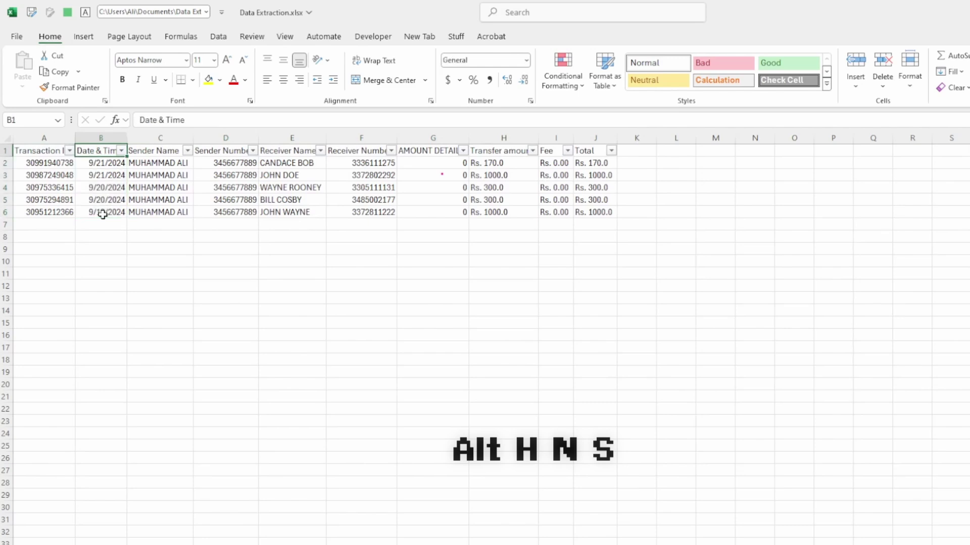
scroll(442, 175, up, 2)
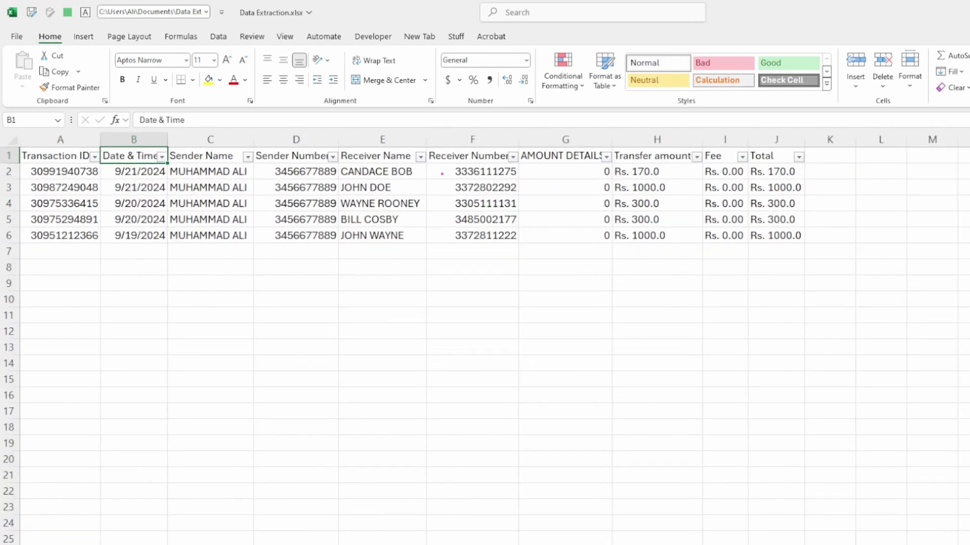